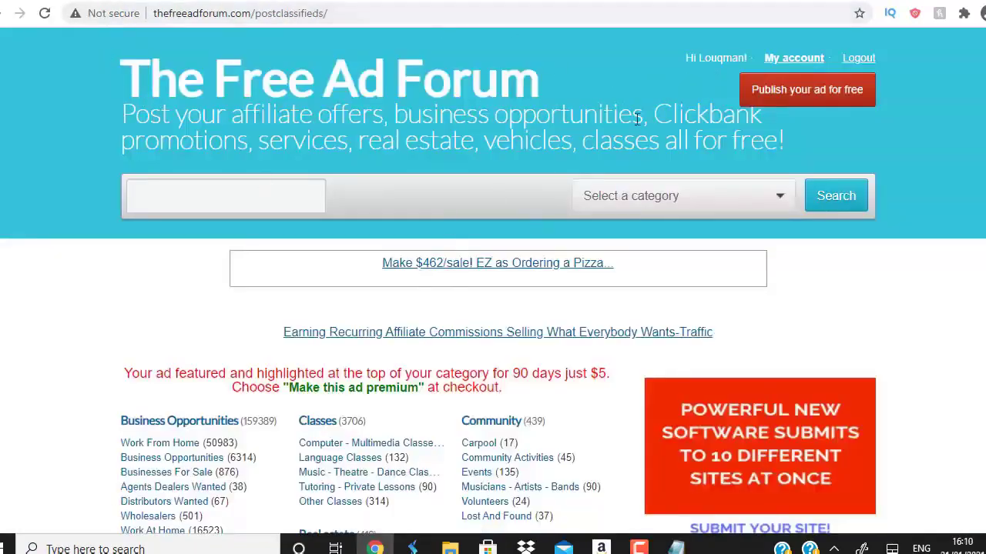
- Start a new free ad listing and set its category to Work From Home
{"action": "left_click", "coordinate": [807, 91]}
{"action": "scroll", "coordinate": [744, 193], "scroll_direction": "down", "scroll_amount": 4}
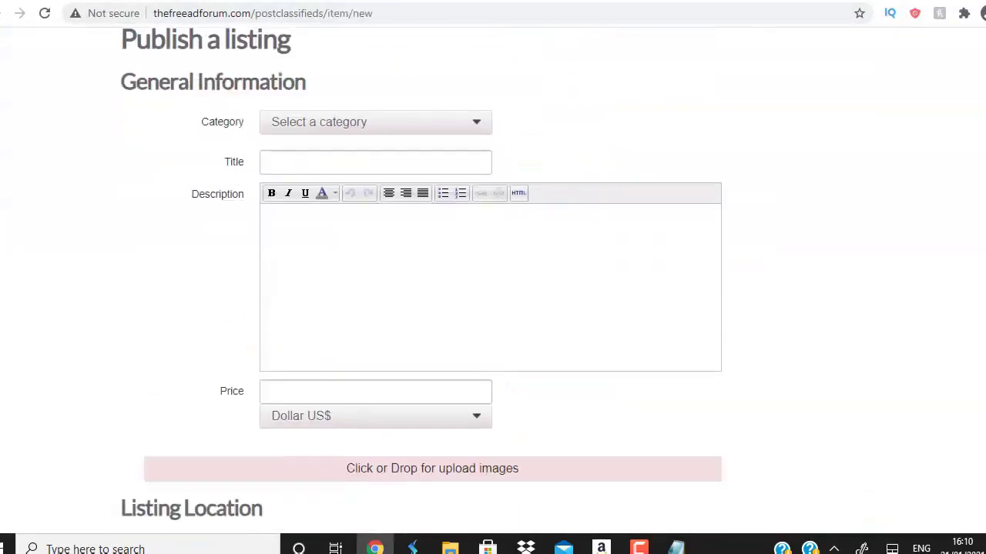
{"action": "scroll", "coordinate": [742, 170], "scroll_direction": "up", "scroll_amount": 2}
{"action": "left_click", "coordinate": [345, 278]}
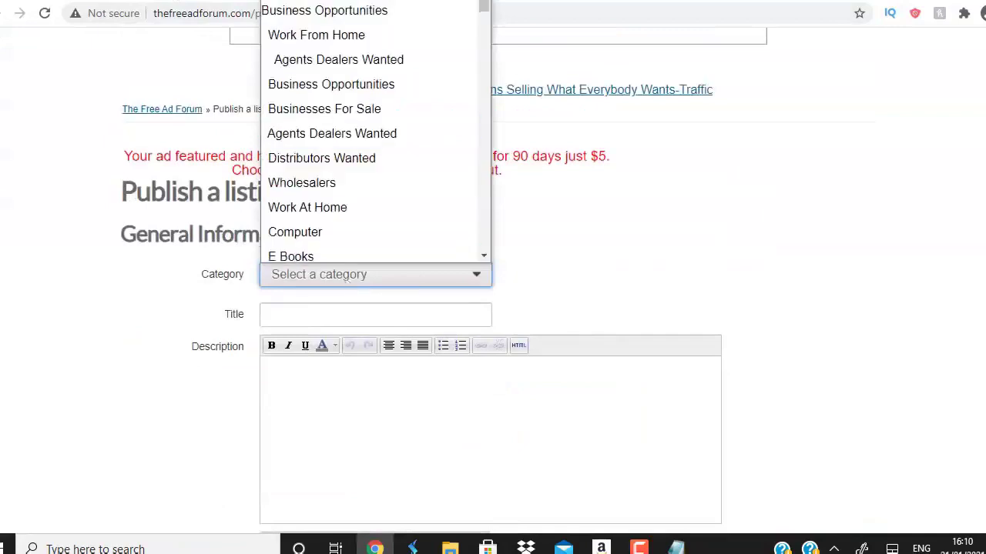
{"action": "left_click", "coordinate": [333, 40]}
- Copy the headline "$10,000+ MONTHLY - PICK YOUR SCHEDULE (Work From Home)" from craigslist ad.txt in Notepad into the listing's title
{"action": "left_click", "coordinate": [310, 313]}
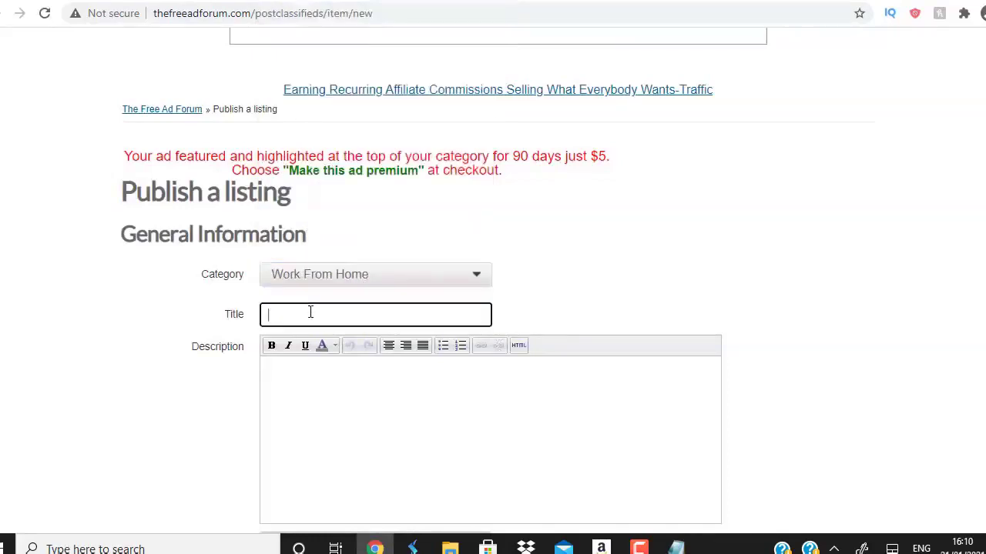
{"action": "left_click", "coordinate": [676, 547]}
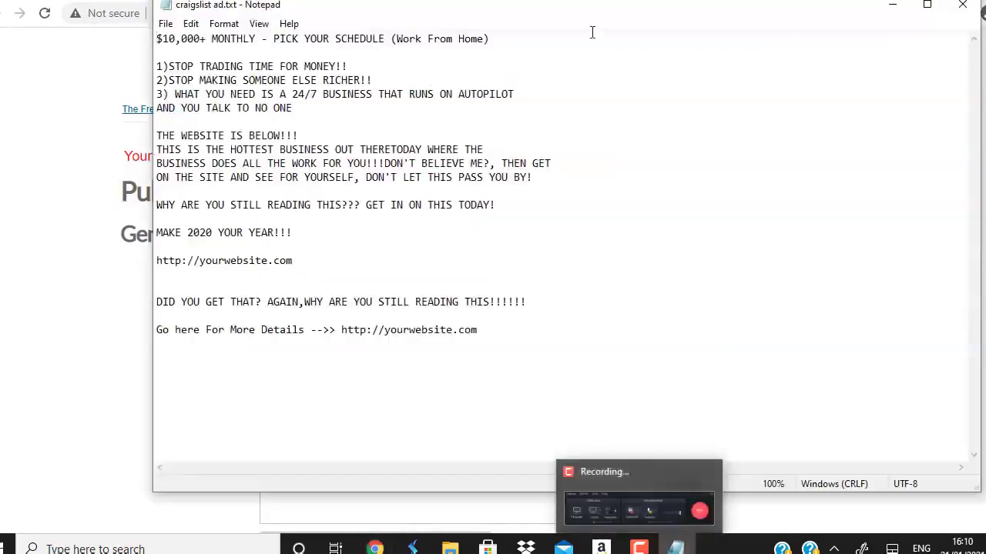
{"action": "left_click", "coordinate": [500, 38]}
{"action": "left_click", "coordinate": [256, 48]}
{"action": "left_click_drag", "start_coordinate": [256, 48], "coordinate": [156, 40]}
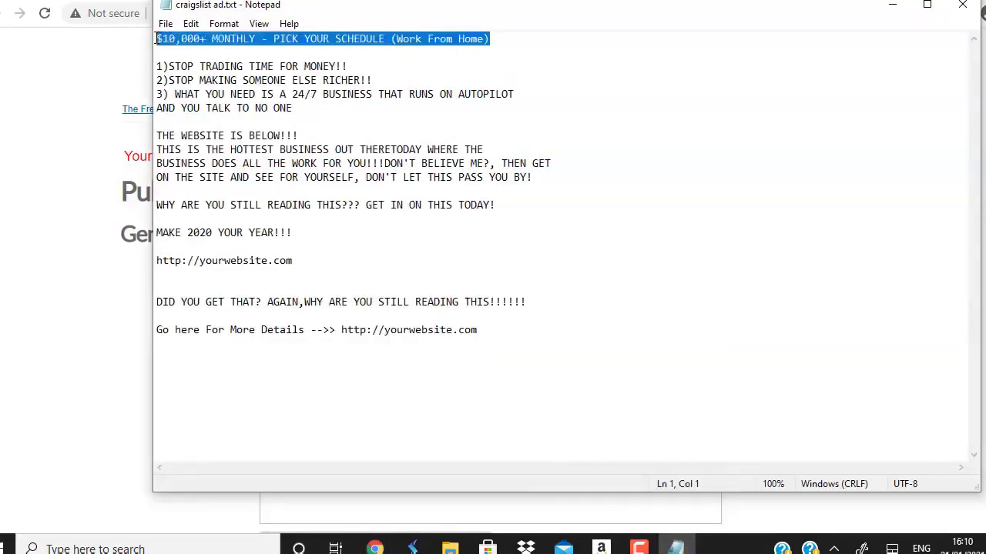
{"action": "left_click", "coordinate": [38, 160]}
{"action": "left_click", "coordinate": [426, 312]}
{"action": "key", "text": "ctrl+v"}
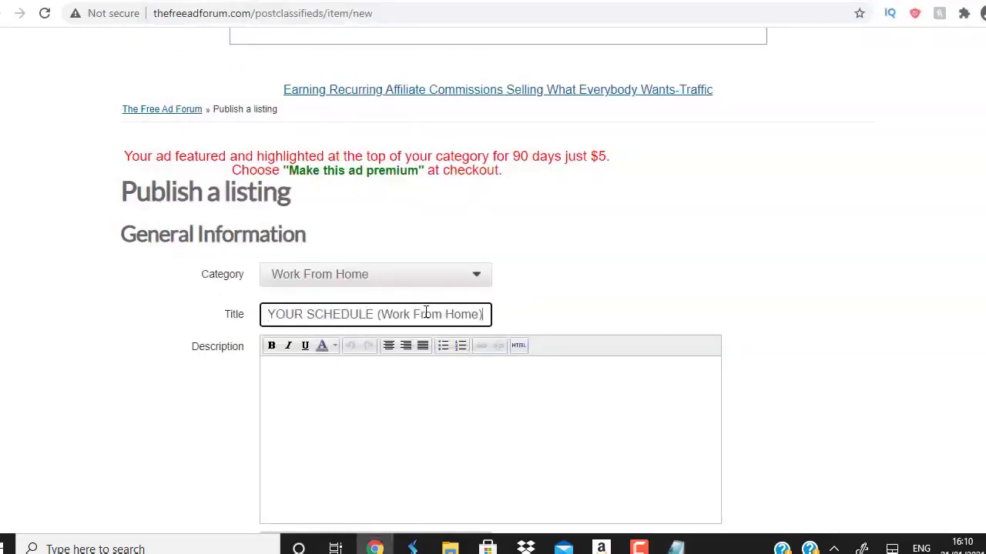
{"action": "left_click", "coordinate": [694, 286]}
- Copy the ad body, from "1)STOP TRADING TIME FOR MONEY!!" through the final website link, from craigslist ad.txt into the listing's description
{"action": "scroll", "coordinate": [554, 241], "scroll_direction": "down", "scroll_amount": 2}
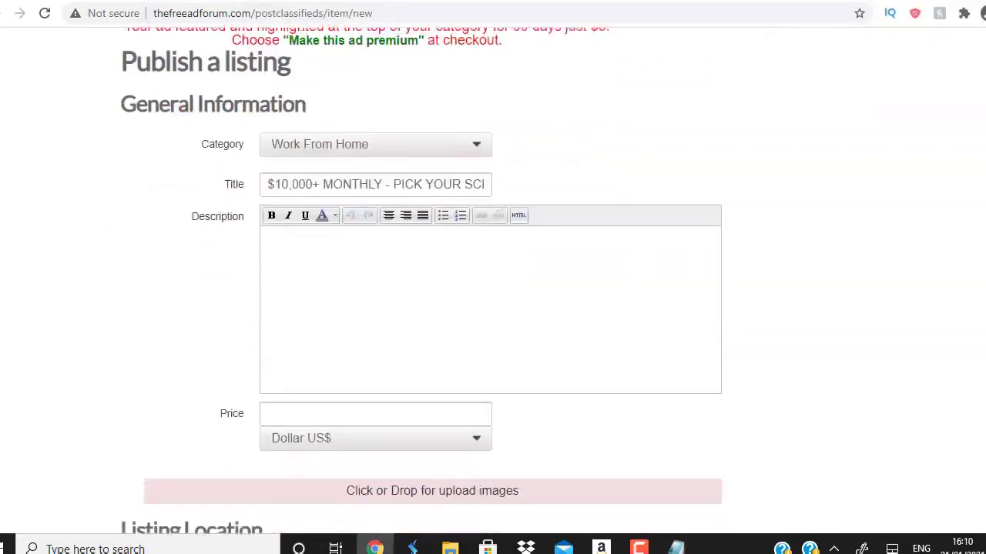
{"action": "left_click", "coordinate": [676, 548]}
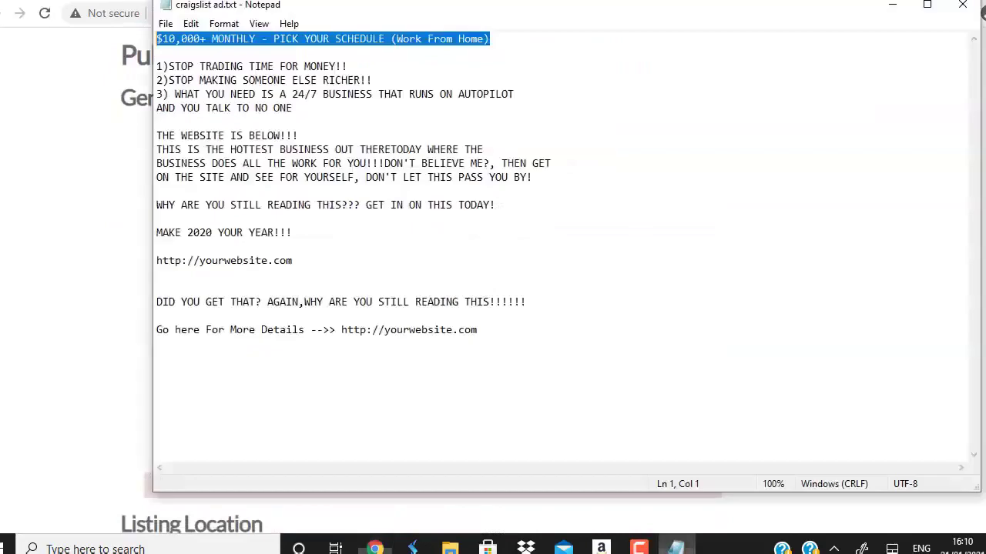
{"action": "left_click_drag", "start_coordinate": [513, 334], "coordinate": [158, 68]}
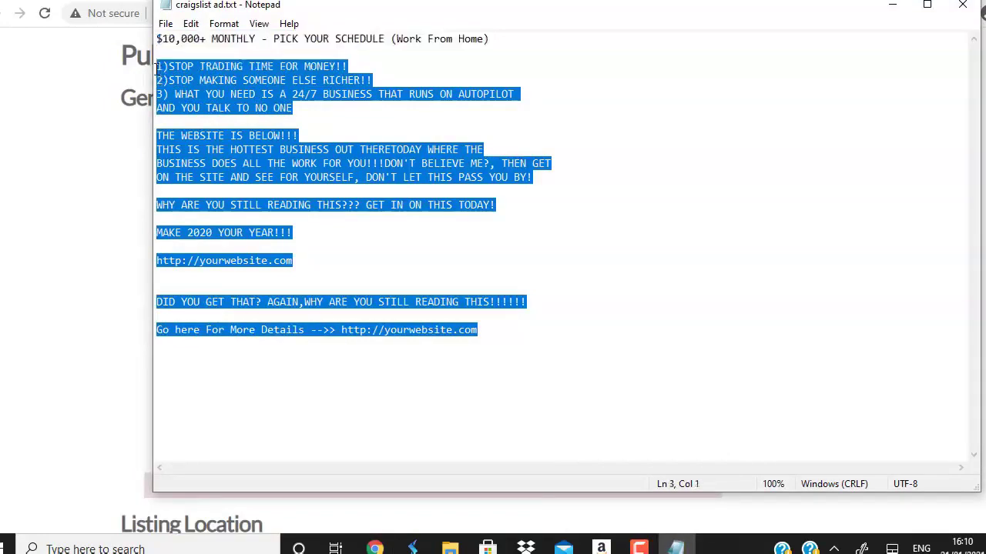
{"action": "left_click", "coordinate": [61, 240]}
{"action": "left_click", "coordinate": [404, 299]}
{"action": "key", "text": "ctrl+v"}
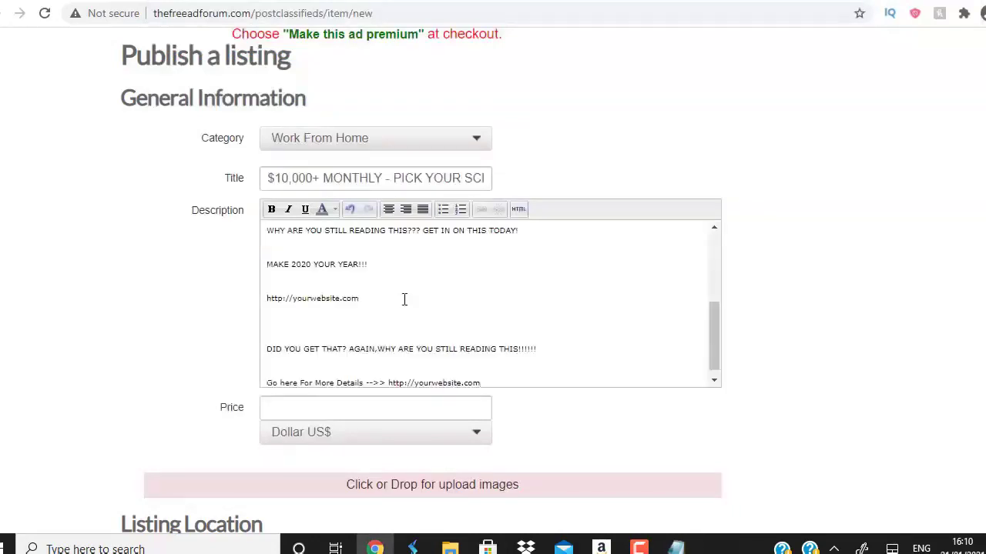
- Remove the blank lines between "DON'T LET THIS PASS YOU BY!" and "DID YOU GET THAT?" in the description
{"action": "key", "text": "BackSpace"}
{"action": "key", "text": "BackSpace"}
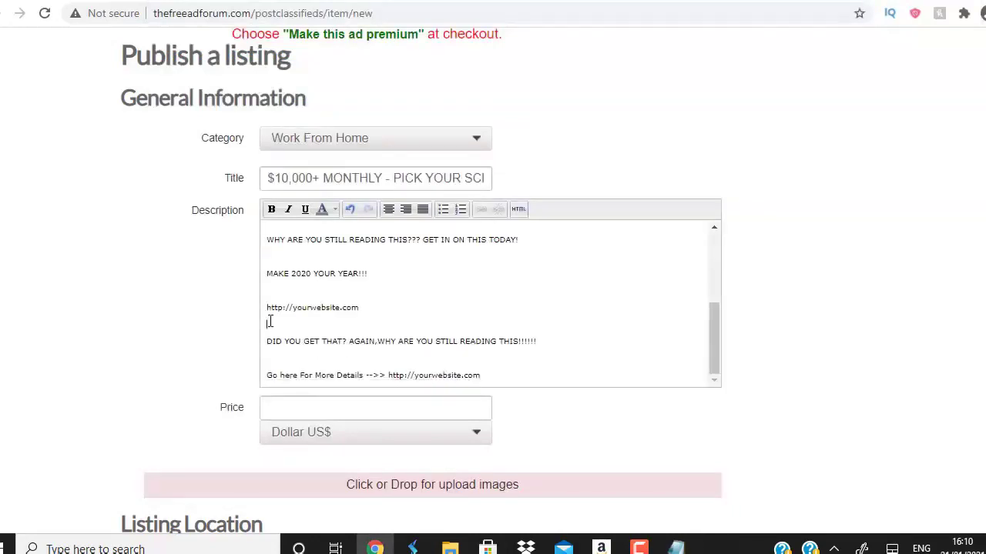
{"action": "left_click", "coordinate": [274, 311]}
{"action": "key", "text": "BackSpace"}
{"action": "left_click", "coordinate": [275, 289]}
{"action": "key", "text": "BackSpace"}
{"action": "left_click", "coordinate": [278, 267]}
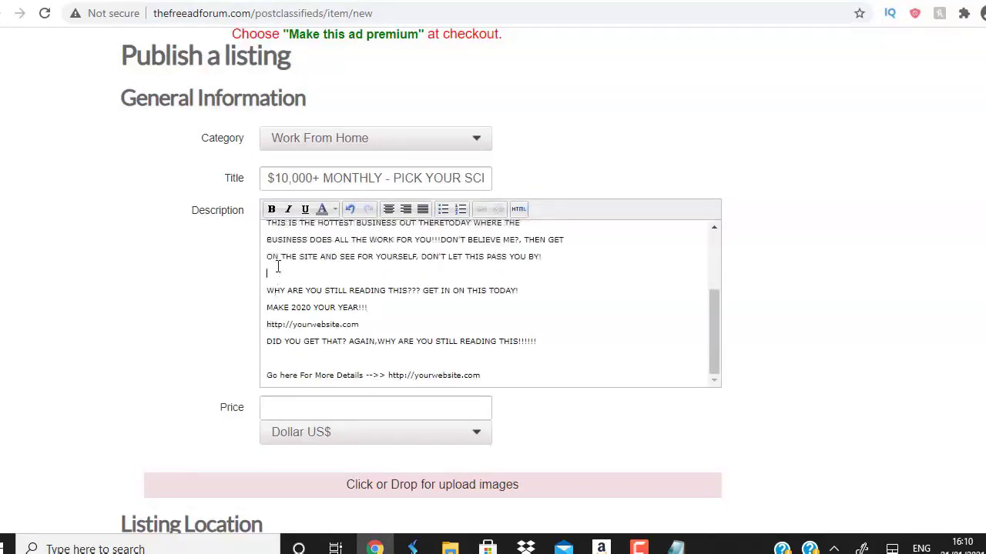
{"action": "key", "text": "BackSpace"}
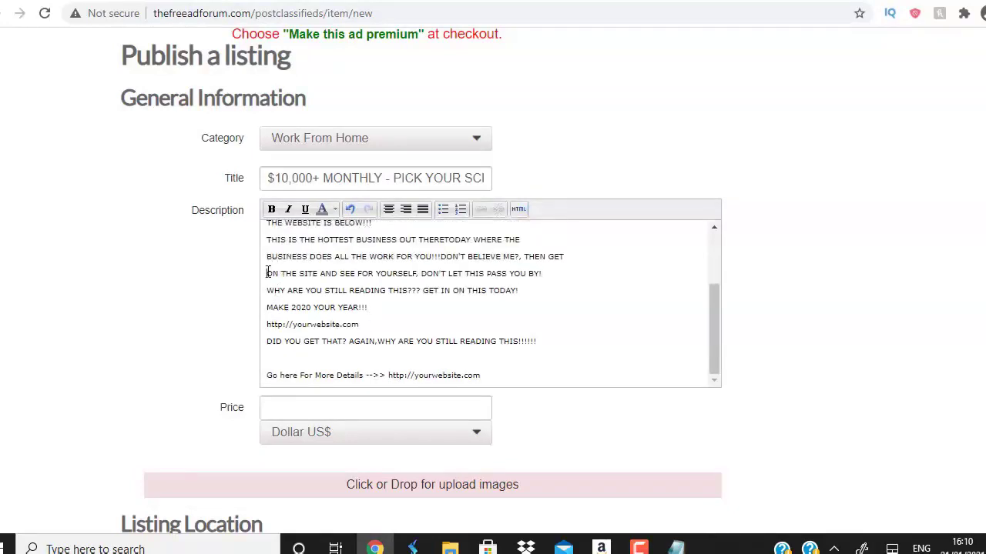
- Join the three lines of the "THIS IS THE HOTTEST BUSINESS" paragraph into one, with a space between "THE" and "BUSINESS"
{"action": "left_click", "coordinate": [268, 272]}
{"action": "key", "text": "BackSpace"}
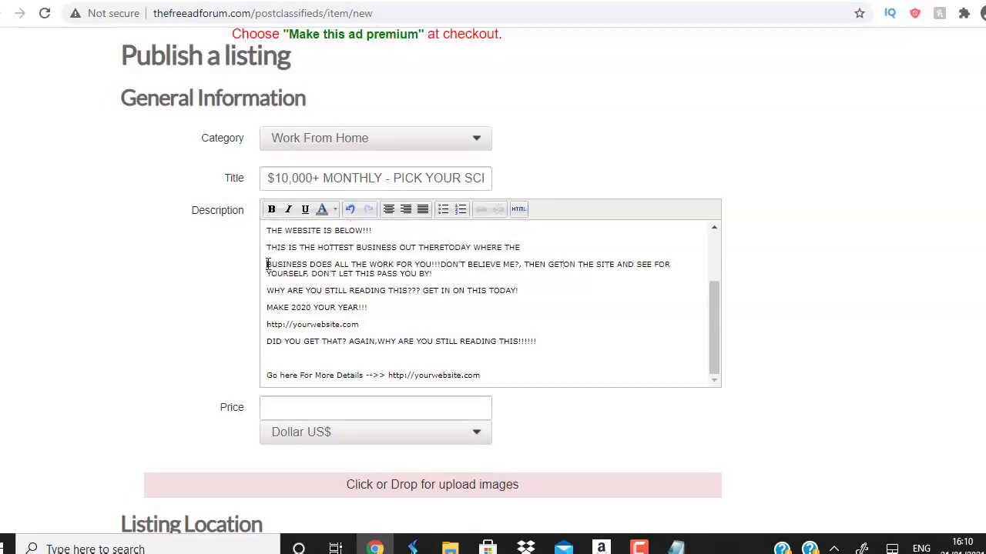
{"action": "left_click", "coordinate": [267, 264]}
{"action": "key", "text": "BackSpace"}
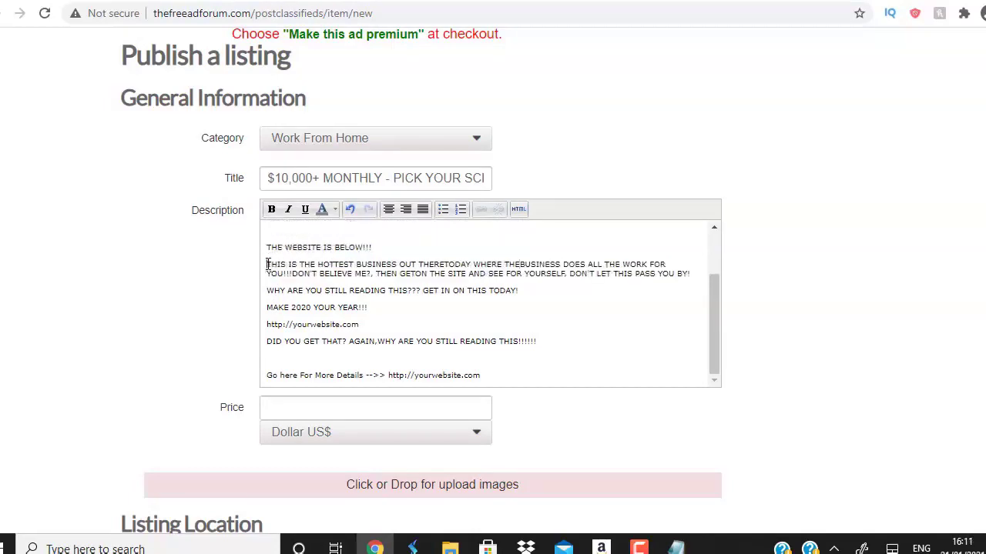
{"action": "left_click", "coordinate": [521, 264]}
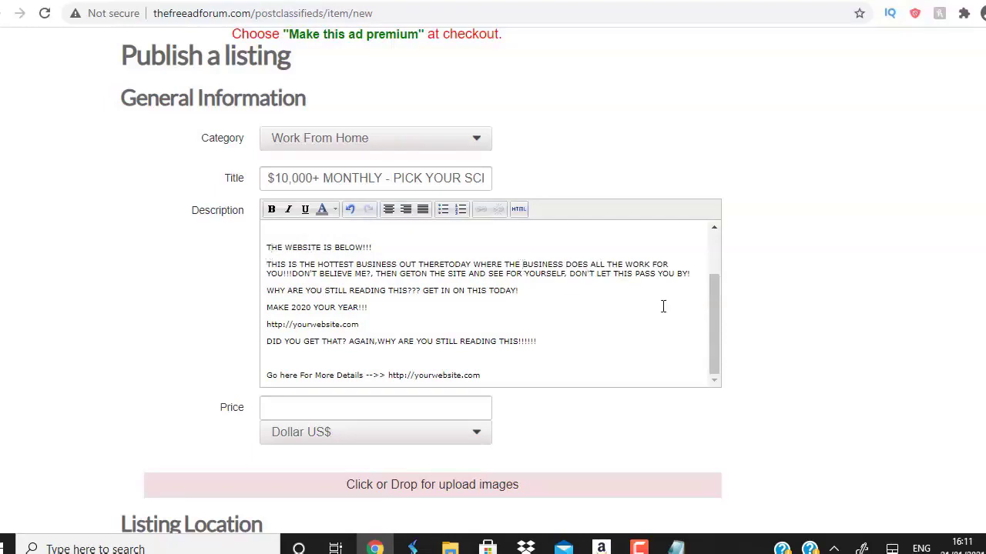
- Remove the blank line above "THE WEBSITE IS BELOW!!!" and change the year in the "YOUR YEAR!!!" line to 2021
{"action": "left_click_drag", "start_coordinate": [721, 313], "coordinate": [726, 238]}
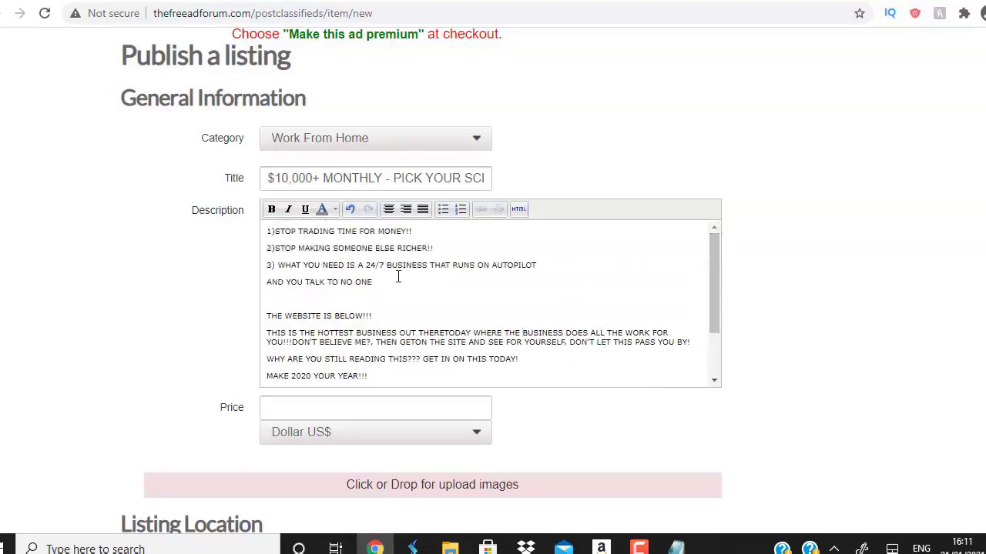
{"action": "left_click", "coordinate": [268, 316]}
{"action": "key", "text": "BackSpace"}
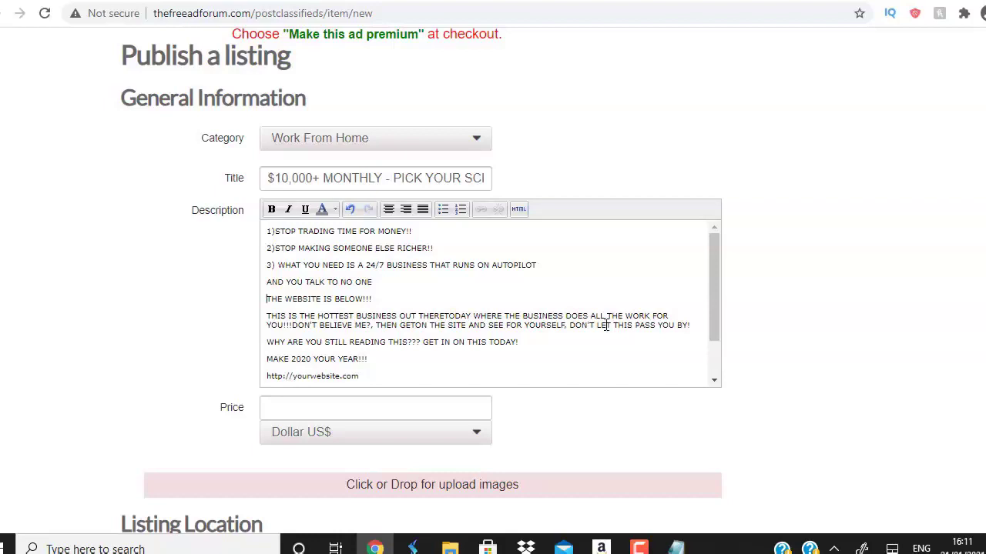
{"action": "left_click", "coordinate": [310, 359]}
{"action": "key", "text": "BackSpace"}
{"action": "type", "text": "1"}
{"action": "left_click_drag", "start_coordinate": [715, 288], "coordinate": [721, 341]}
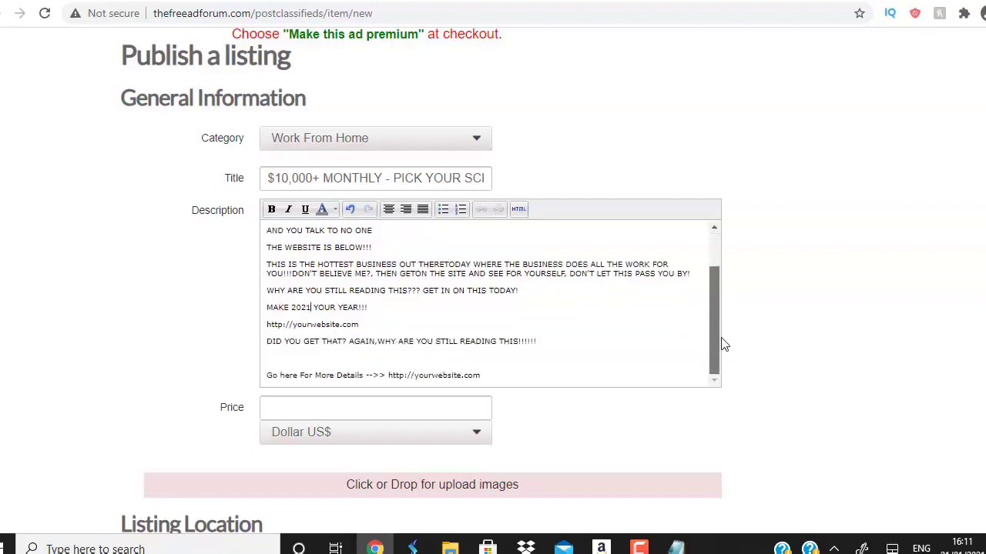
{"action": "left_click_drag", "start_coordinate": [363, 324], "coordinate": [262, 327]}
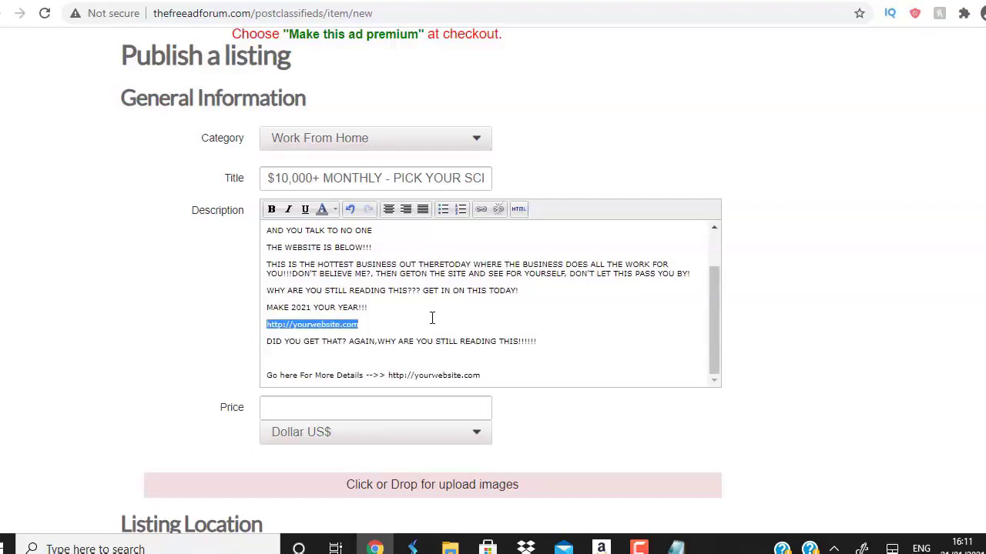
{"action": "left_click_drag", "start_coordinate": [487, 373], "coordinate": [390, 371]}
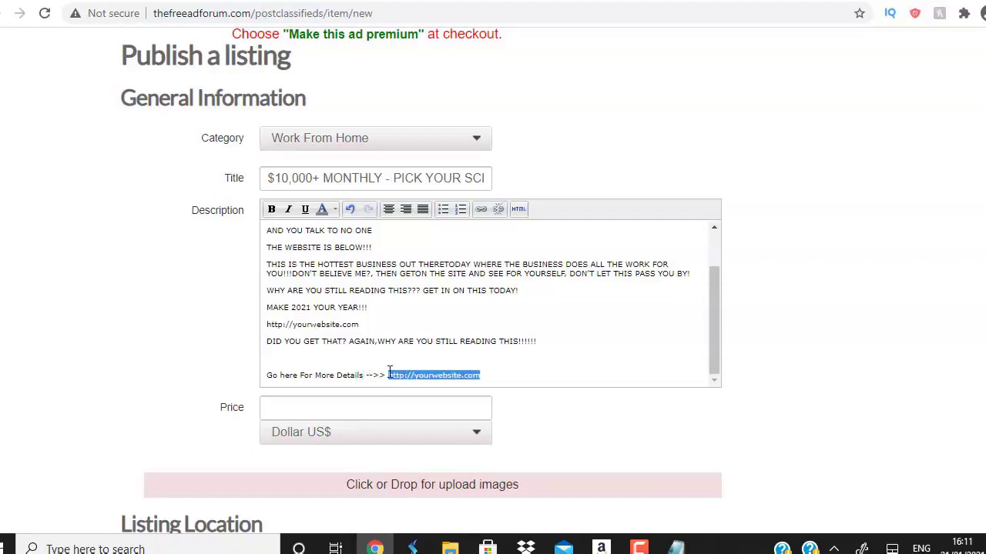
{"action": "key", "text": "BackSpace"}
{"action": "type", "text": "Click Here To Get Sta"}
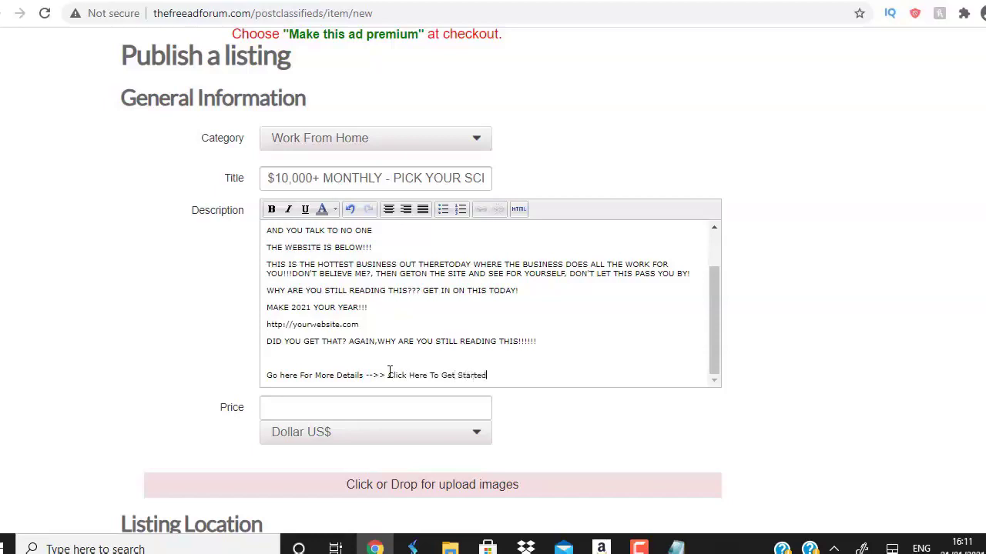
{"action": "left_click_drag", "start_coordinate": [366, 325], "coordinate": [266, 331]}
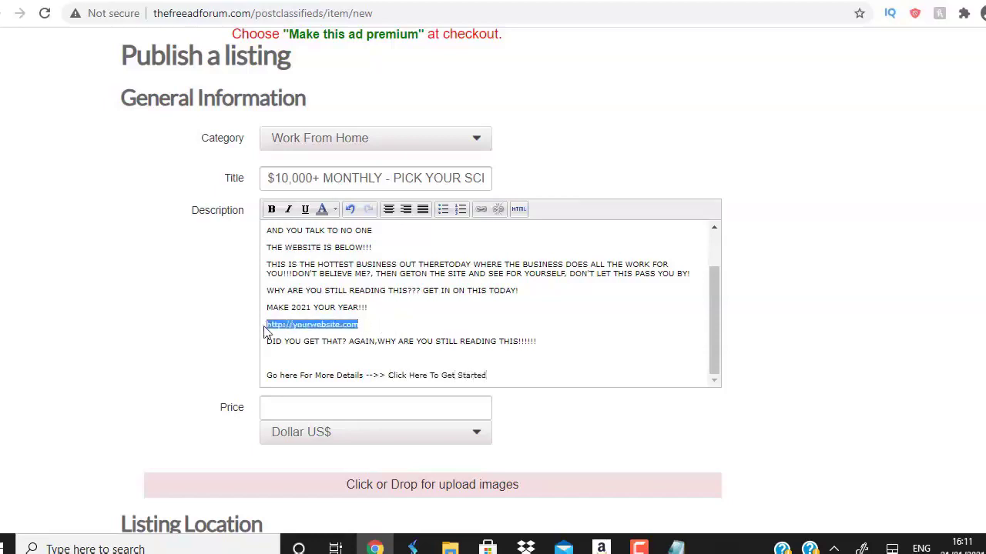
{"action": "type", "text": "d"}
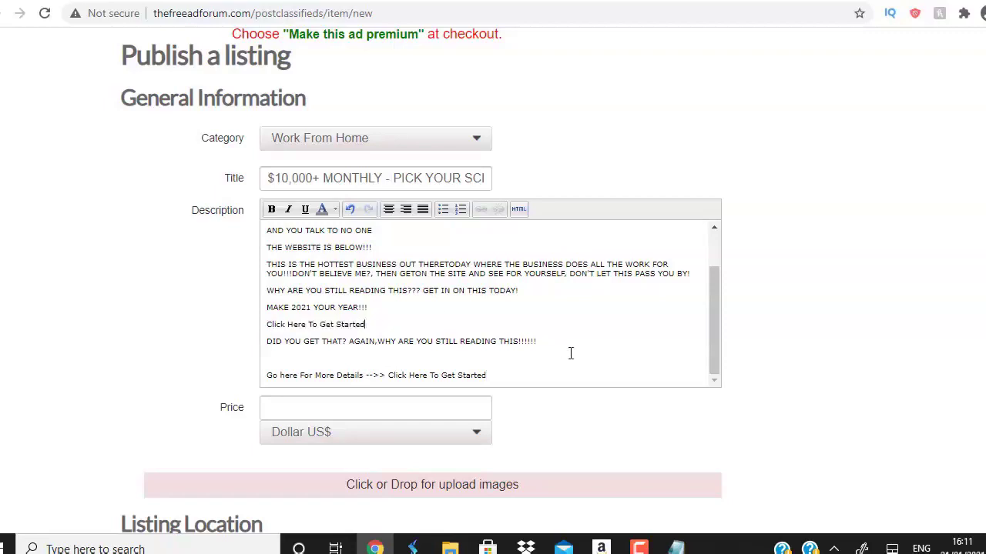
{"action": "left_click", "coordinate": [411, 412]}
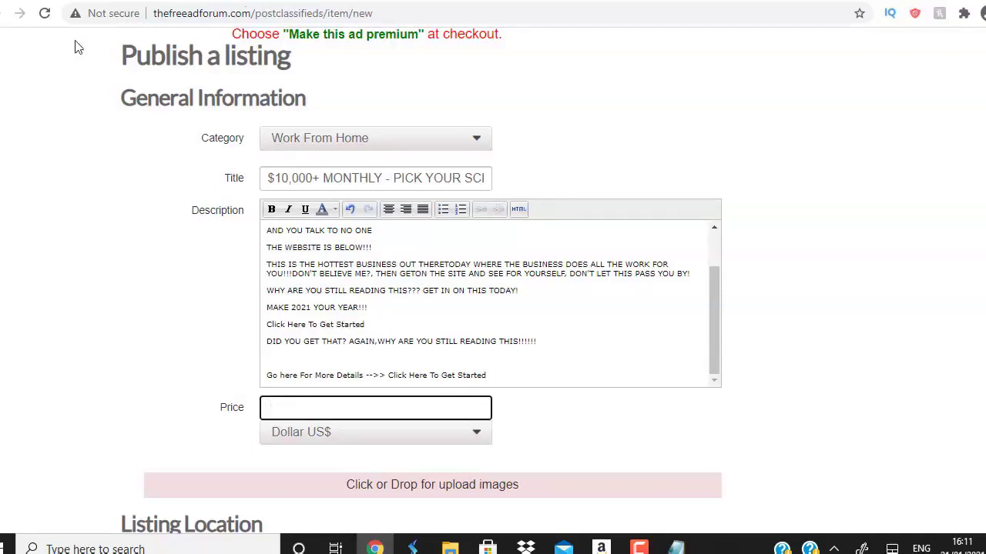
- Switch to the ClickBank marketplace and sort the E-business & E-marketing results by Avg $/conversion
{"action": "left_click", "coordinate": [46, 0]}
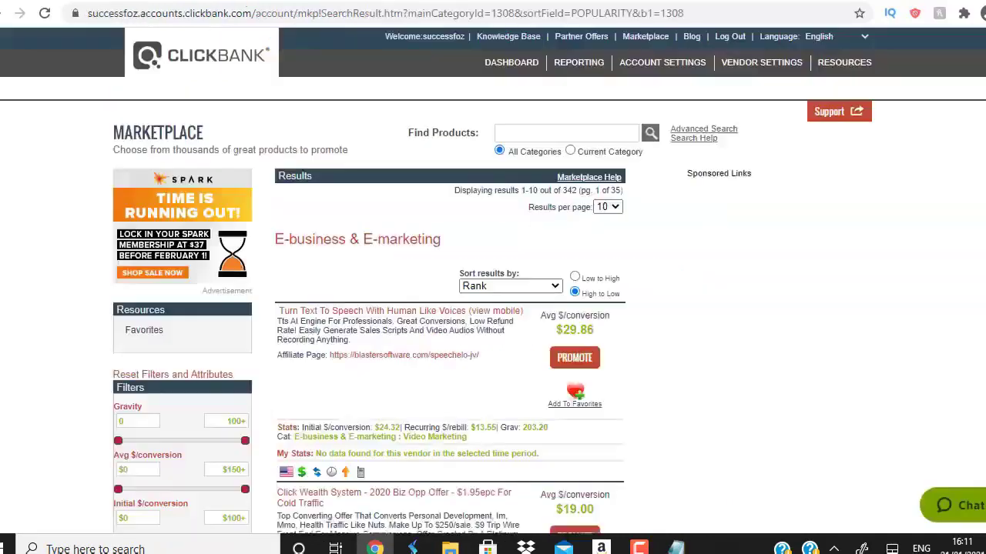
{"action": "left_click", "coordinate": [531, 287]}
{"action": "left_click", "coordinate": [507, 331]}
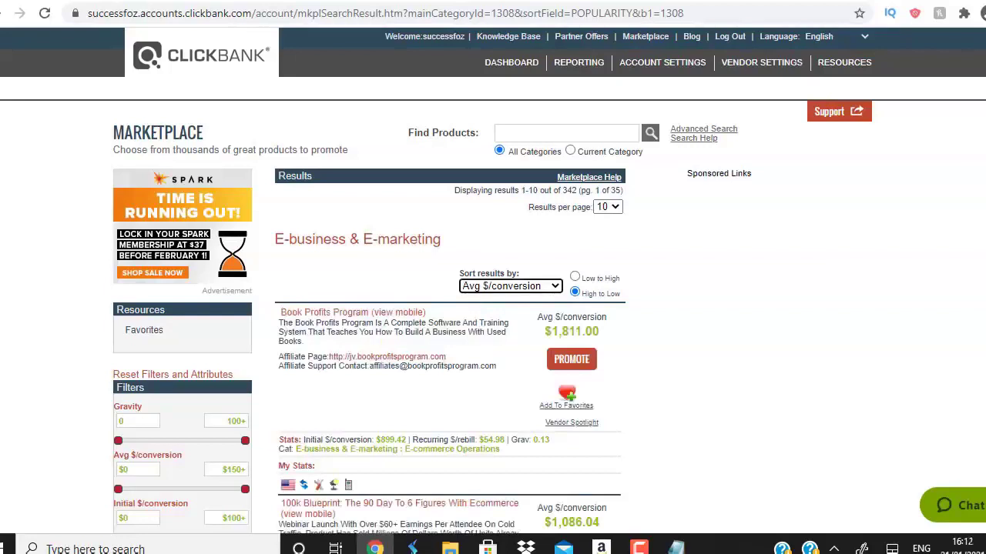
- Look through the E-business & E-marketing offers, comparing their average payout per conversion, descriptions and gravity
{"action": "scroll", "coordinate": [308, 217], "scroll_direction": "down", "scroll_amount": 1}
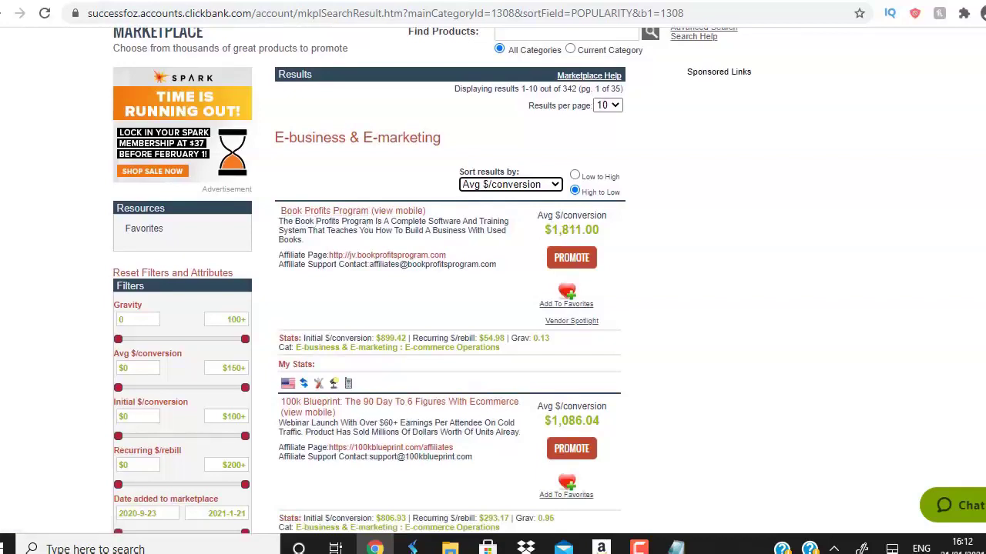
{"action": "scroll", "coordinate": [571, 229], "scroll_direction": "down", "scroll_amount": 3}
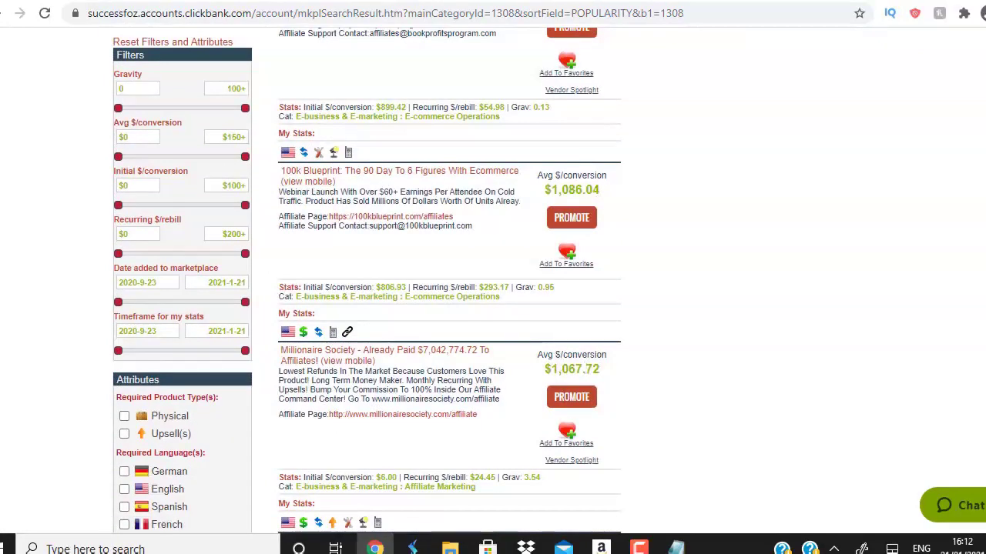
{"action": "scroll", "coordinate": [571, 369], "scroll_direction": "down", "scroll_amount": 8}
{"action": "scroll", "coordinate": [571, 369], "scroll_direction": "down", "scroll_amount": 7}
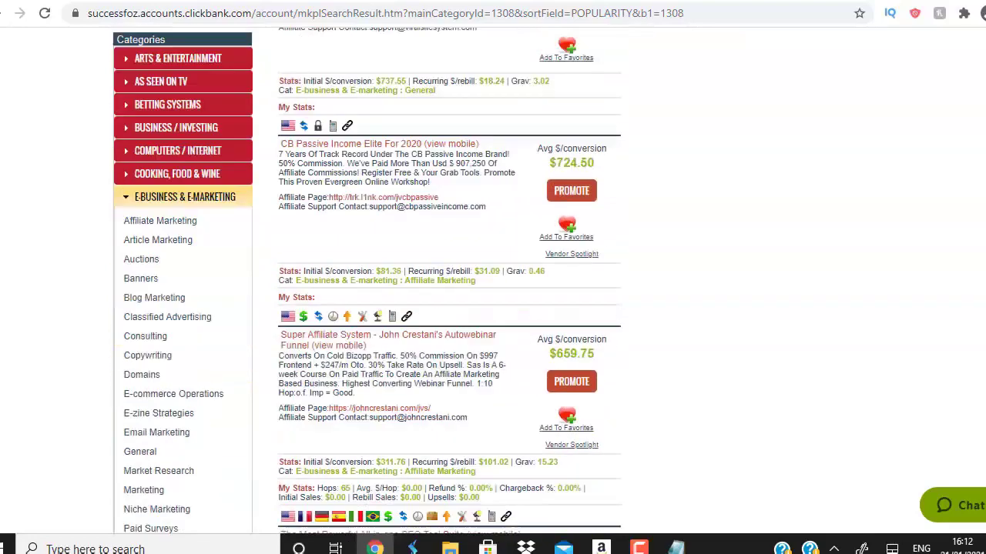
{"action": "scroll", "coordinate": [446, 277], "scroll_direction": "up", "scroll_amount": 3}
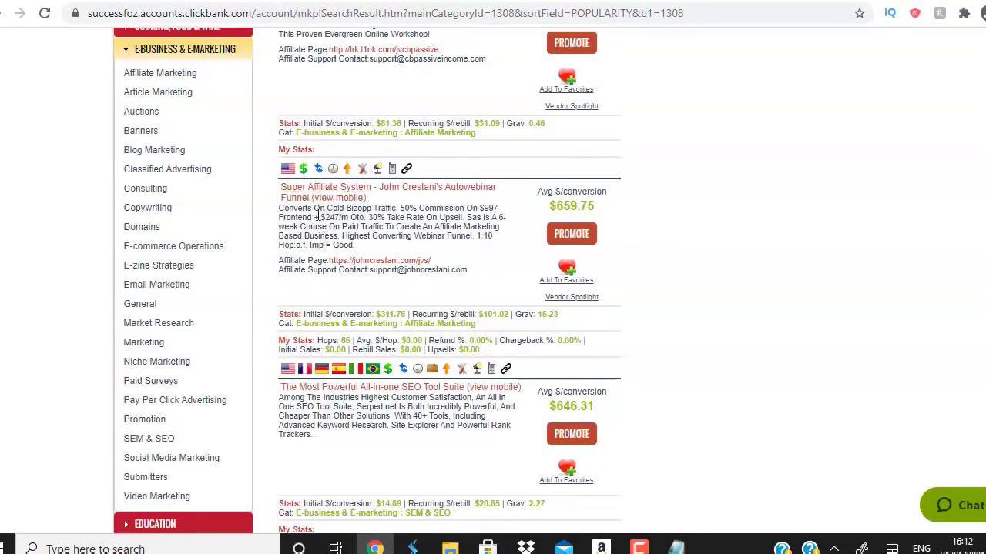
{"action": "scroll", "coordinate": [527, 197], "scroll_direction": "down", "scroll_amount": 5}
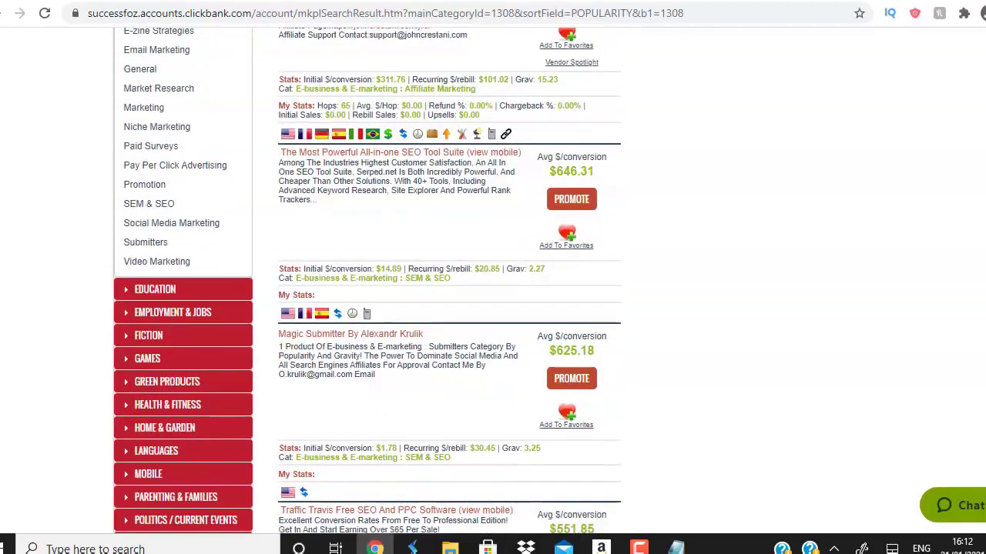
{"action": "scroll", "coordinate": [345, 119], "scroll_direction": "down", "scroll_amount": 2}
{"action": "scroll", "coordinate": [344, 119], "scroll_direction": "up", "scroll_amount": 15}
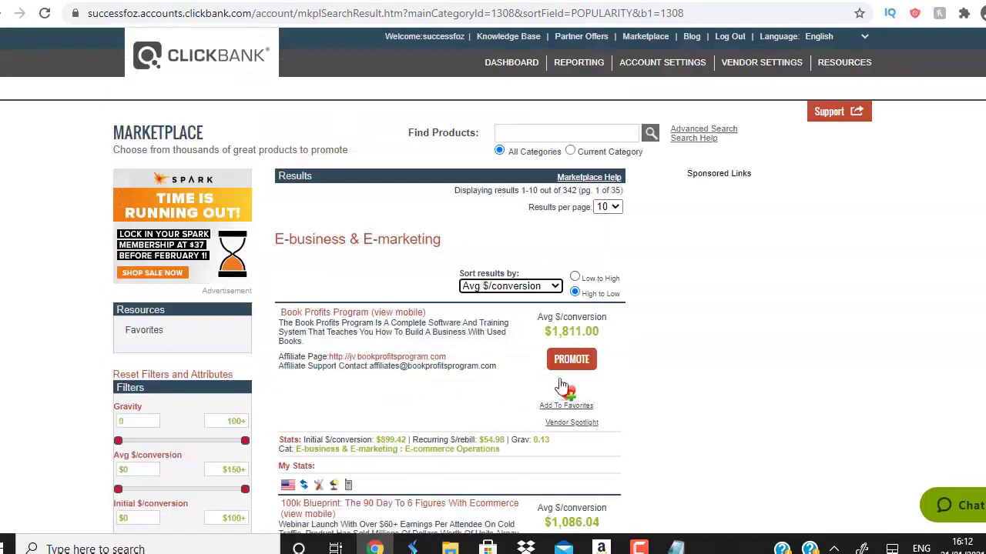
- Sort the E-business & E-marketing results by Gravity and then by Rank, and look through the ranked offers
{"action": "left_click", "coordinate": [516, 287]}
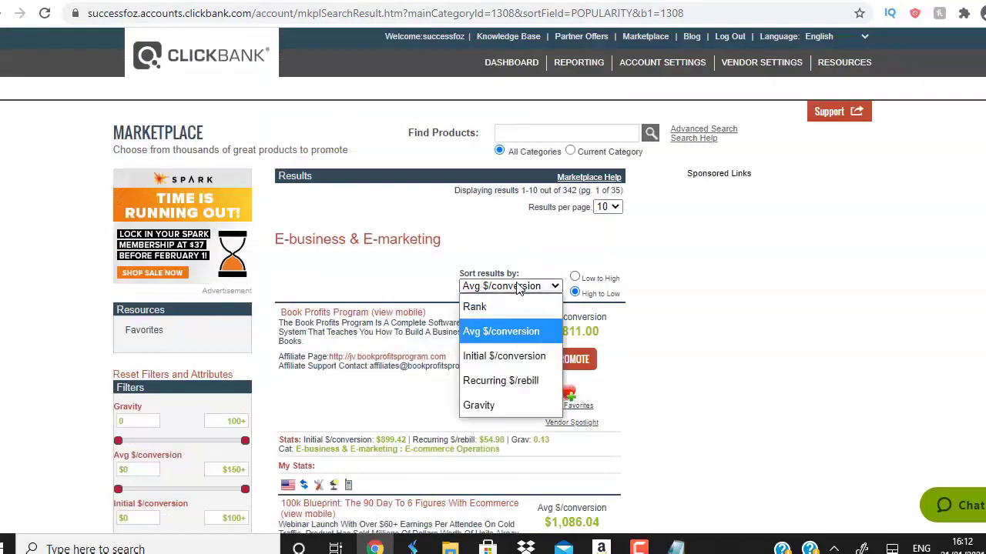
{"action": "left_click", "coordinate": [492, 407]}
{"action": "left_click", "coordinate": [508, 287]}
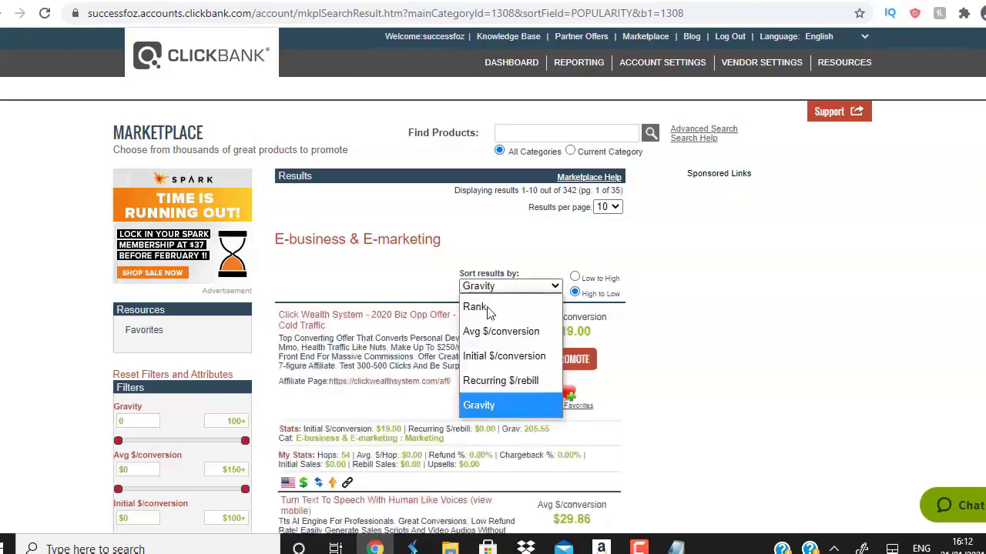
{"action": "left_click", "coordinate": [485, 307]}
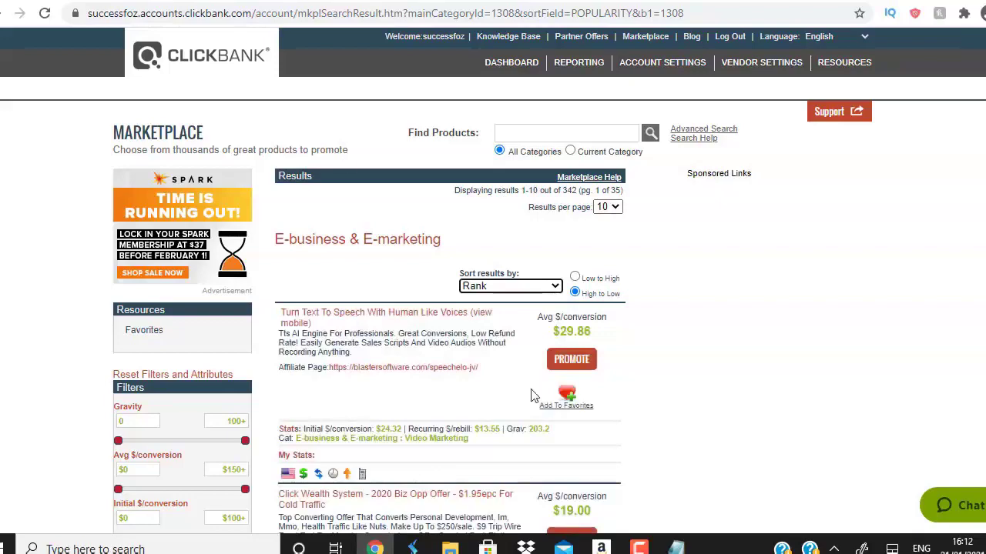
{"action": "scroll", "coordinate": [447, 308], "scroll_direction": "down", "scroll_amount": 4}
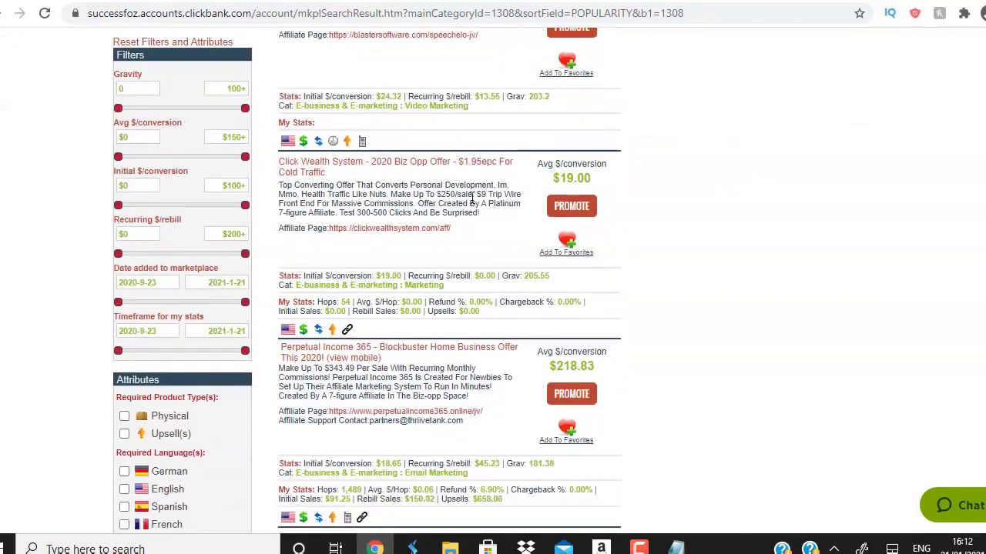
{"action": "scroll", "coordinate": [447, 308], "scroll_direction": "down", "scroll_amount": 12}
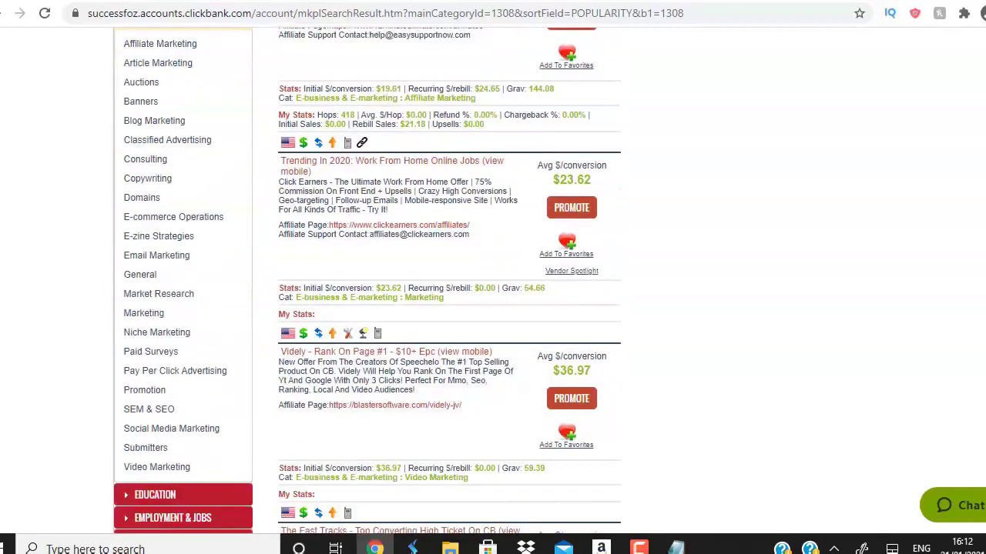
{"action": "scroll", "coordinate": [446, 308], "scroll_direction": "down", "scroll_amount": 5}
{"action": "scroll", "coordinate": [276, 372], "scroll_direction": "up", "scroll_amount": 20}
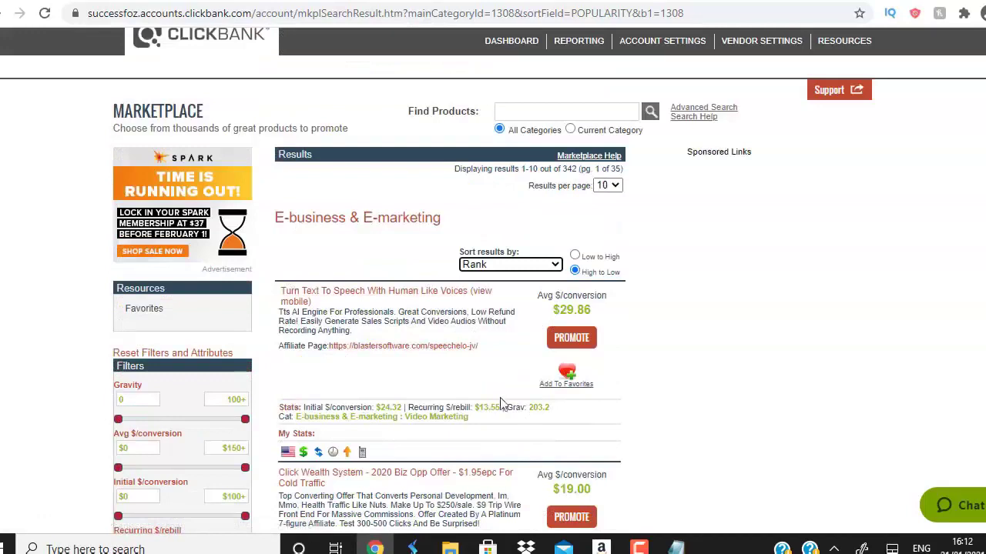
- Generate and copy a HopLink for the Click Wealth System offer with tracking ID "freeadforum", and close the HopLink Generator
{"action": "scroll", "coordinate": [300, 273], "scroll_direction": "down", "scroll_amount": 3}
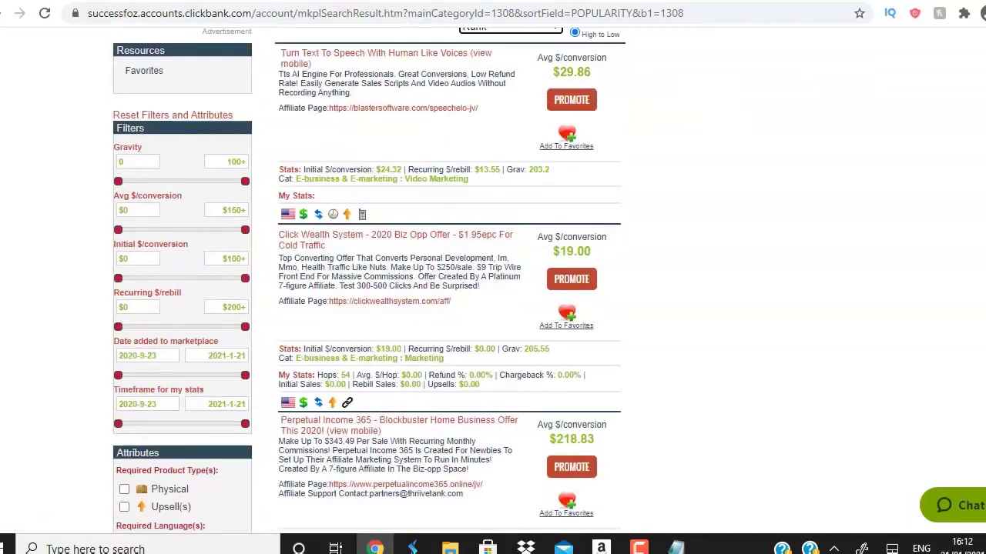
{"action": "left_click", "coordinate": [574, 280]}
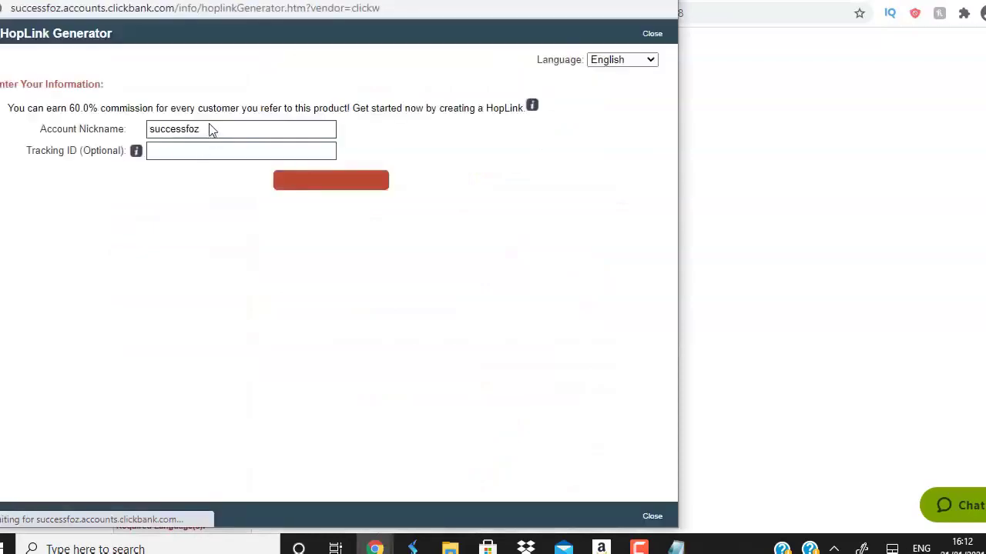
{"action": "left_click", "coordinate": [211, 149]}
{"action": "type", "text": "fr"}
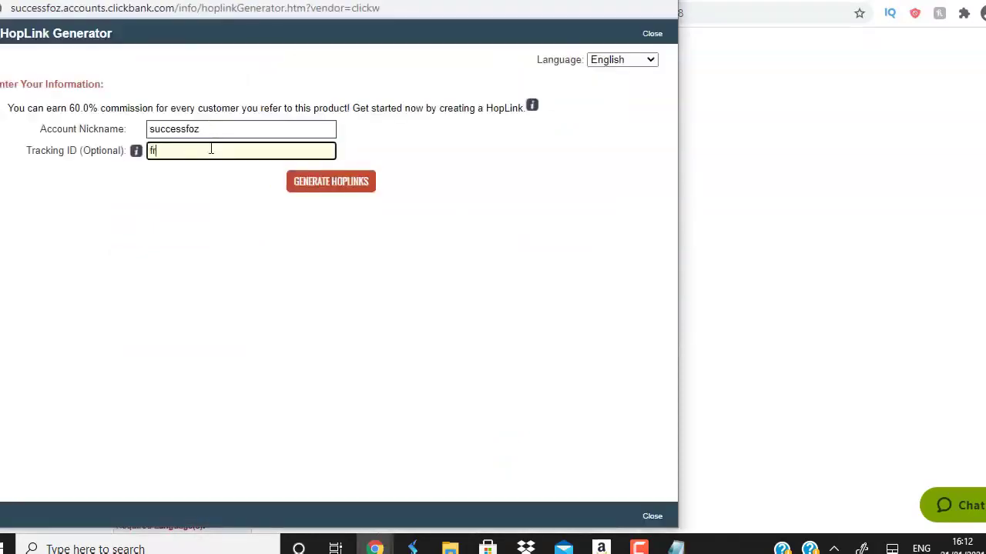
{"action": "type", "text": "eeadforu"}
{"action": "key", "text": "BackSpace"}
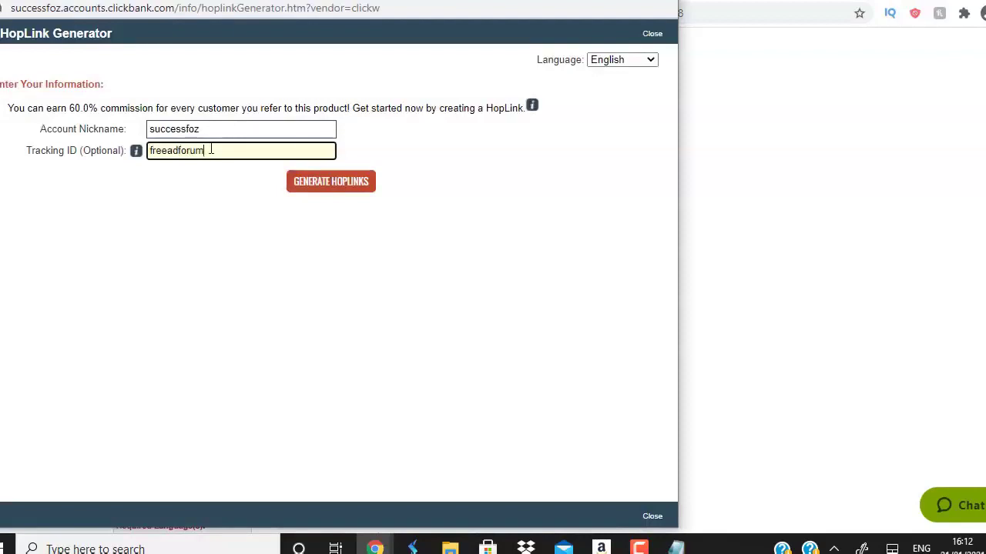
{"action": "left_click", "coordinate": [346, 188]}
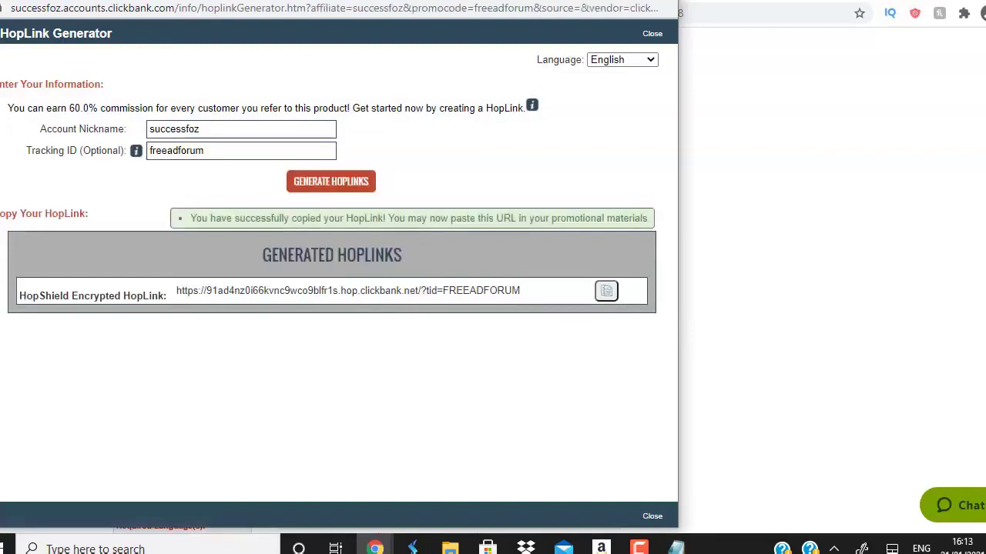
{"action": "key", "text": "ctrl+w"}
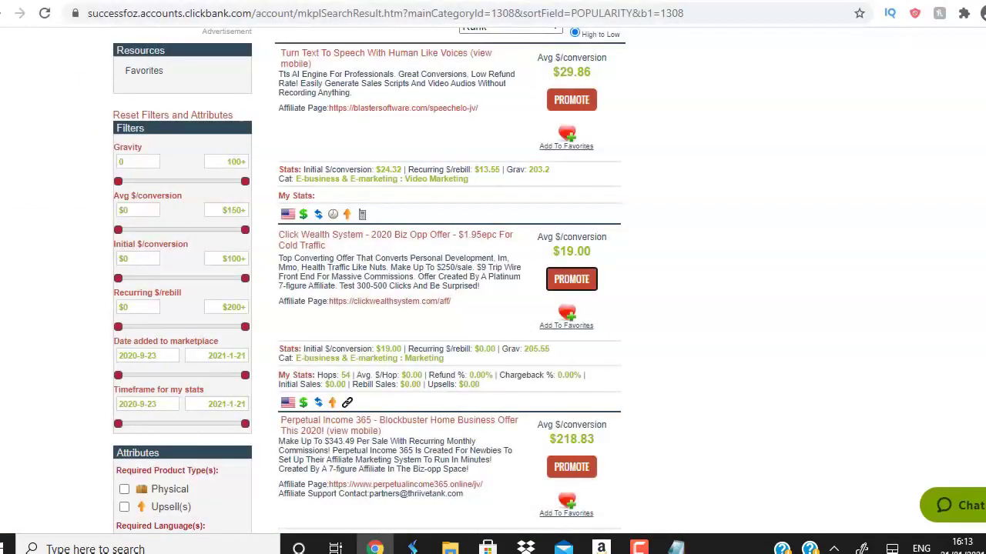
- Switch back to the ad form and link the "Click Here To Get Started" text below "MAKE 2021 YOUR YEAR!!!" to the copied HopLink
{"action": "key", "text": "alt+Tab"}
{"action": "left_click_drag", "start_coordinate": [377, 325], "coordinate": [264, 326]}
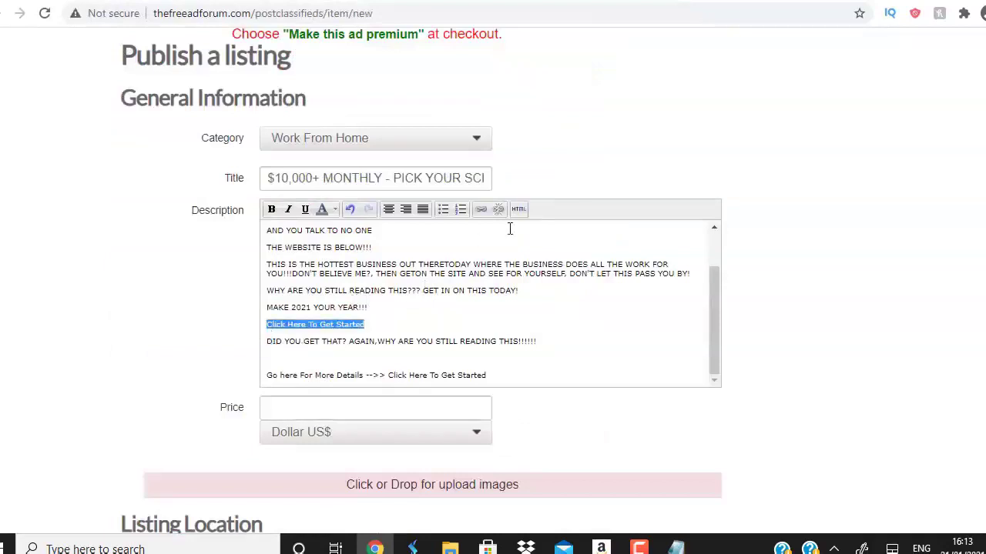
{"action": "left_click", "coordinate": [481, 210]}
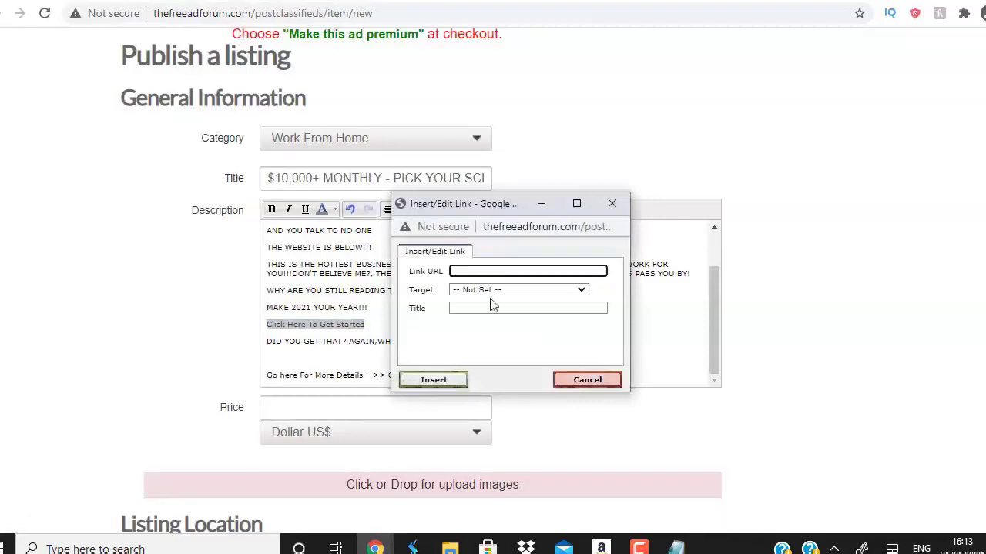
{"action": "key", "text": "ctrl+v"}
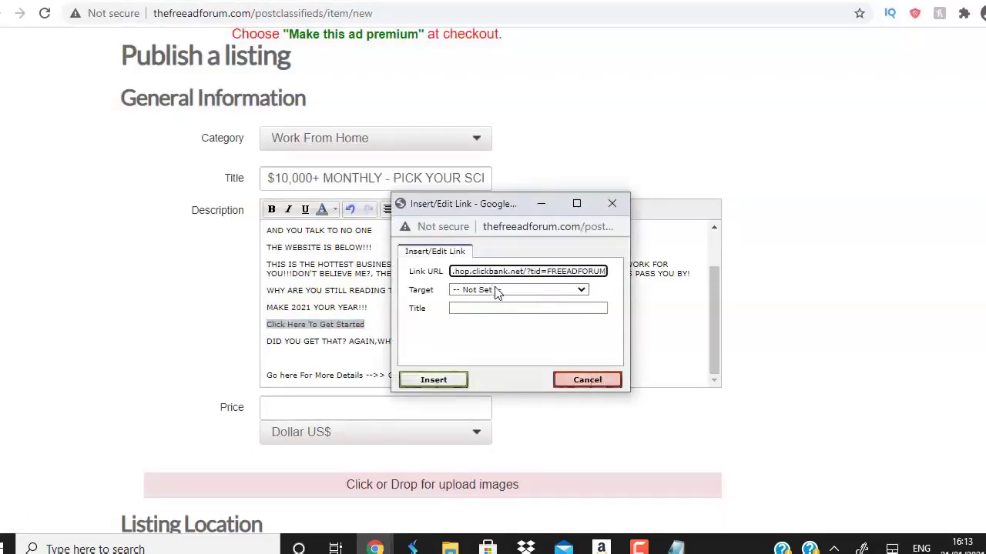
{"action": "right_click", "coordinate": [456, 387]}
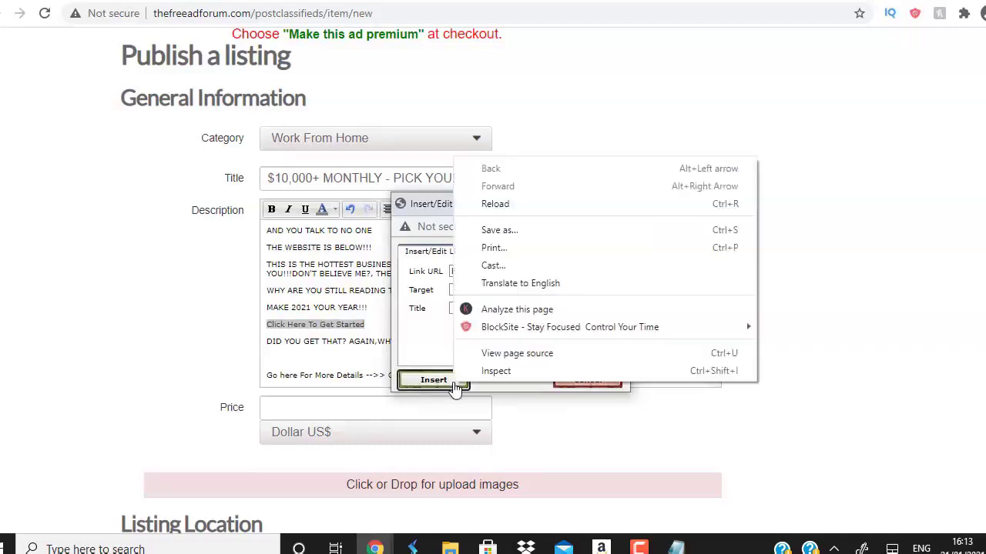
{"action": "left_click", "coordinate": [454, 385]}
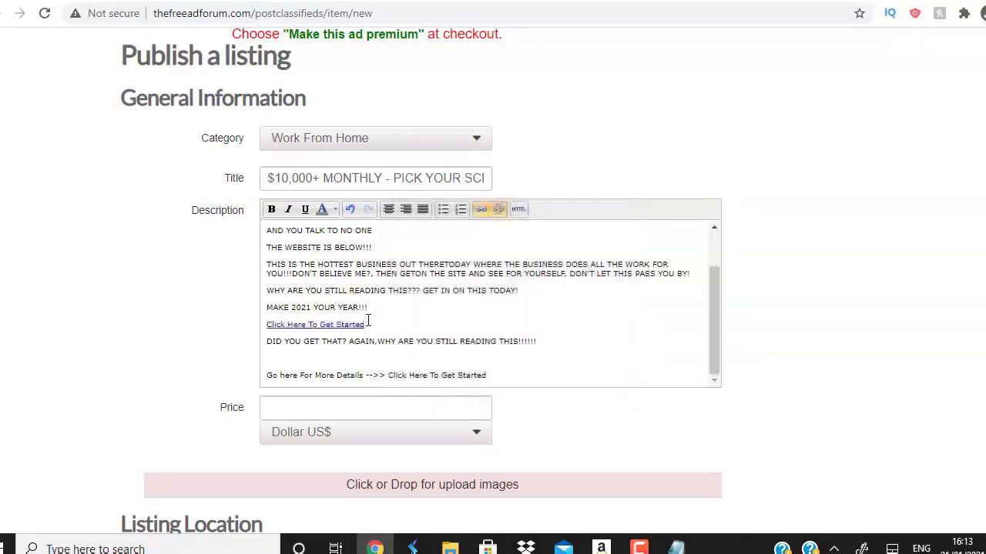
- Change the text colour of the "Click Here To Get Started" link below "MAKE 2021 YOUR YEAR!!!" to grey
{"action": "left_click_drag", "start_coordinate": [364, 324], "coordinate": [265, 325]}
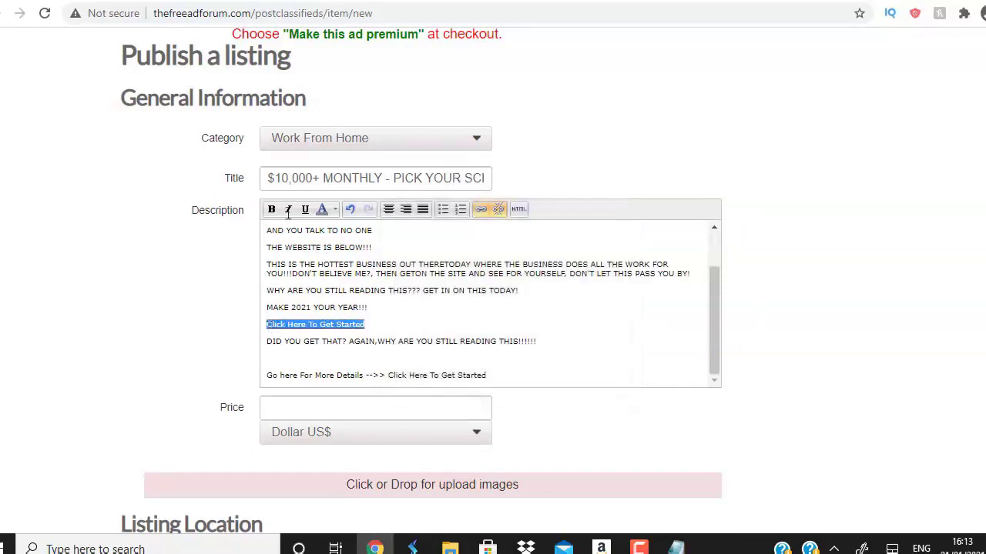
{"action": "left_click", "coordinate": [335, 212]}
{"action": "left_click", "coordinate": [334, 212]}
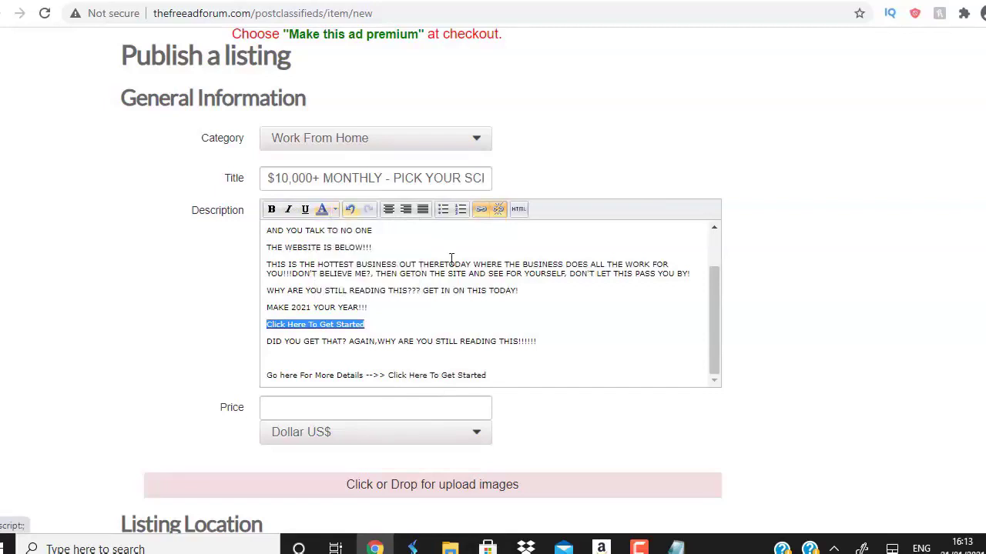
{"action": "left_click", "coordinate": [524, 315]}
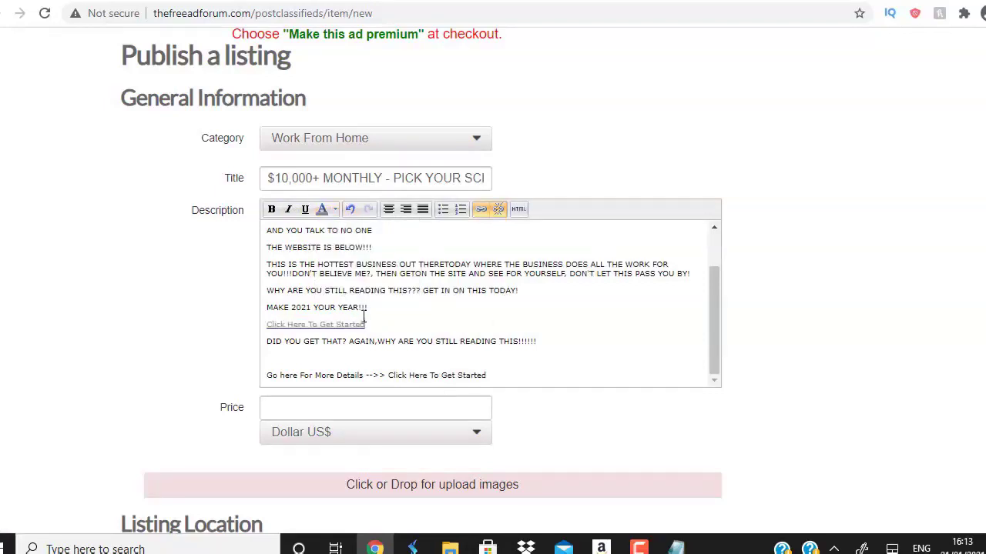
- Link the "Click Here To Get Started" text after "Go here For More Details -->>" to the copied HopLink
{"action": "left_click_drag", "start_coordinate": [494, 375], "coordinate": [390, 374]}
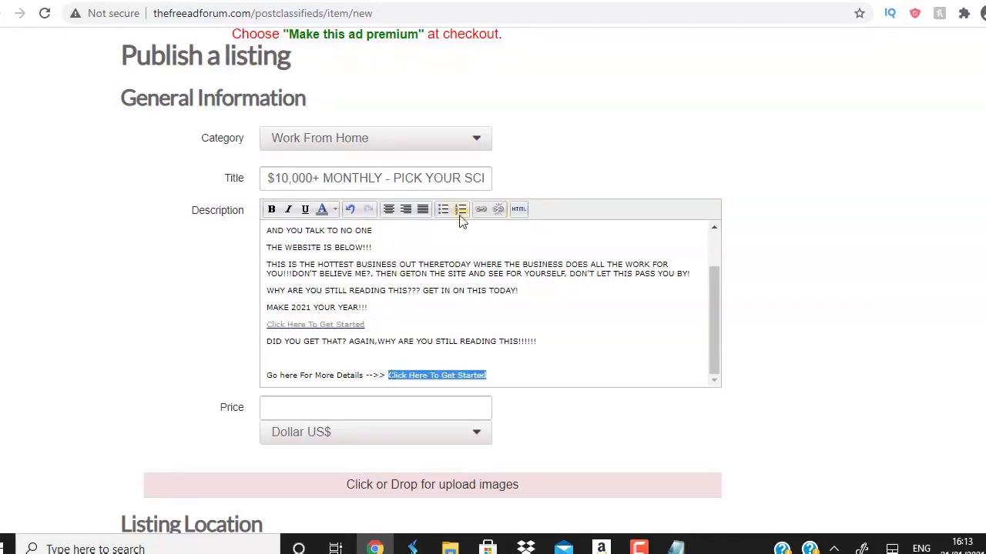
{"action": "left_click", "coordinate": [482, 213]}
{"action": "key", "text": "ctrl+v"}
{"action": "left_click", "coordinate": [411, 379]}
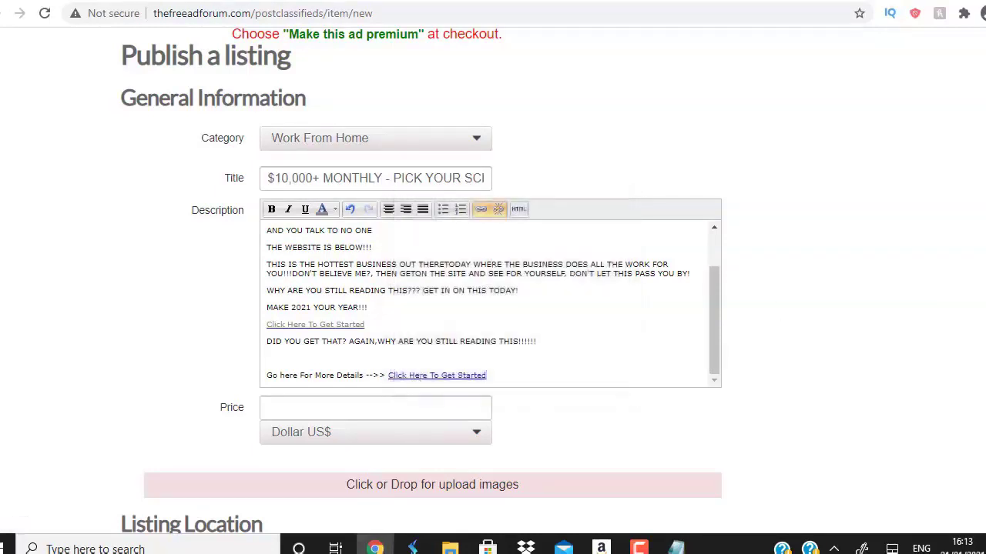
- Look over the listing location fields, the country choices and the remaining optional fields of the ad form
{"action": "scroll", "coordinate": [907, 237], "scroll_direction": "down", "scroll_amount": 2}
{"action": "scroll", "coordinate": [613, 217], "scroll_direction": "down", "scroll_amount": 3}
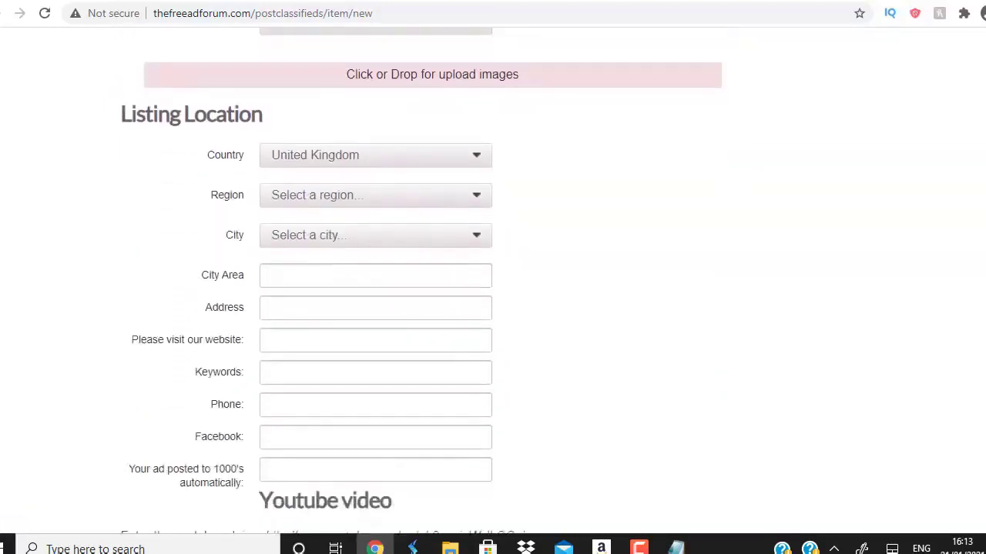
{"action": "left_click", "coordinate": [377, 155]}
{"action": "left_click", "coordinate": [357, 154]}
{"action": "left_click", "coordinate": [357, 155]}
{"action": "left_click", "coordinate": [357, 155]}
{"action": "scroll", "coordinate": [359, 153], "scroll_direction": "up", "scroll_amount": 1}
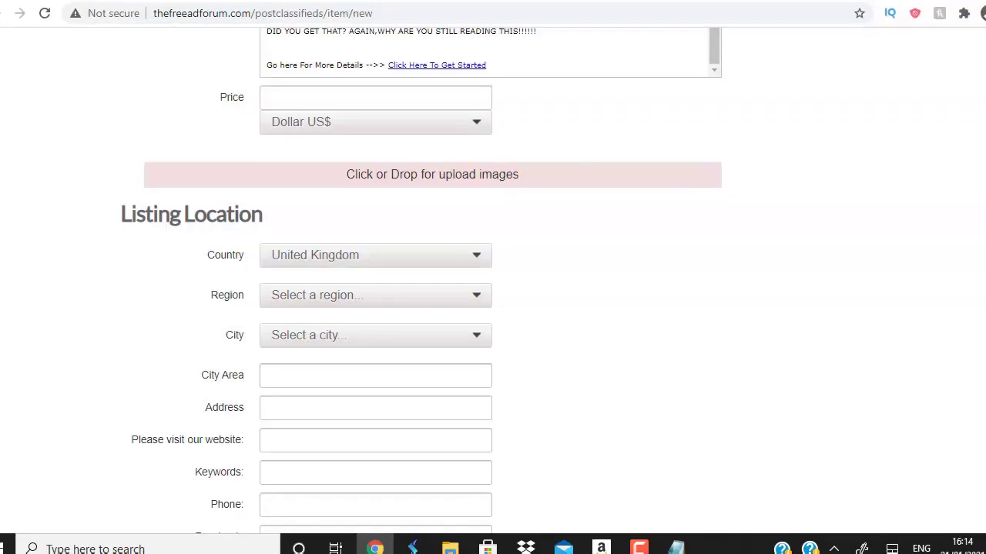
{"action": "scroll", "coordinate": [915, 255], "scroll_direction": "down", "scroll_amount": 3}
{"action": "scroll", "coordinate": [365, 222], "scroll_direction": "down", "scroll_amount": 2}
- Examine the published "Still Broke? You Wouldn't Be With Us!" ad for its images, sales snapshots and link
{"action": "scroll", "coordinate": [365, 223], "scroll_direction": "up", "scroll_amount": 4}
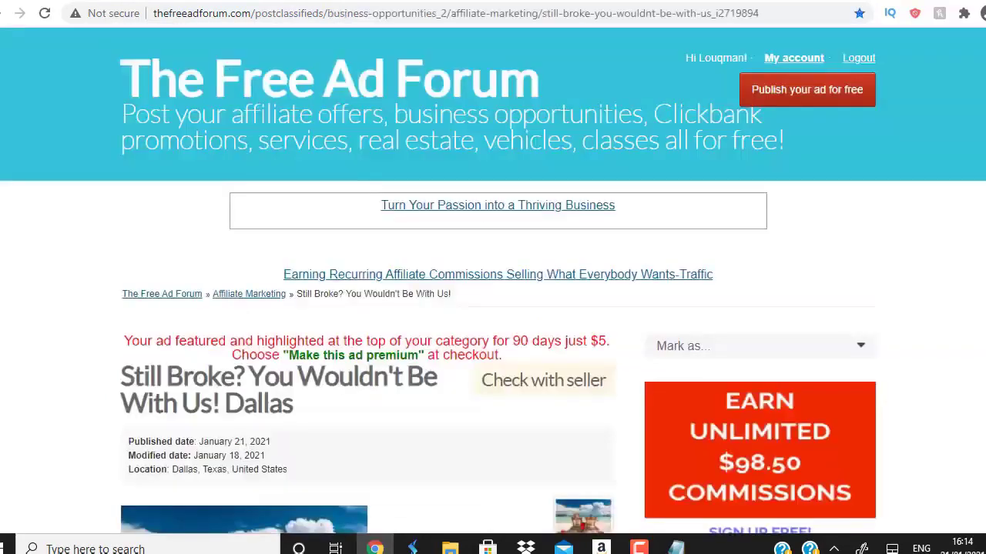
{"action": "scroll", "coordinate": [493, 282], "scroll_direction": "down", "scroll_amount": 10}
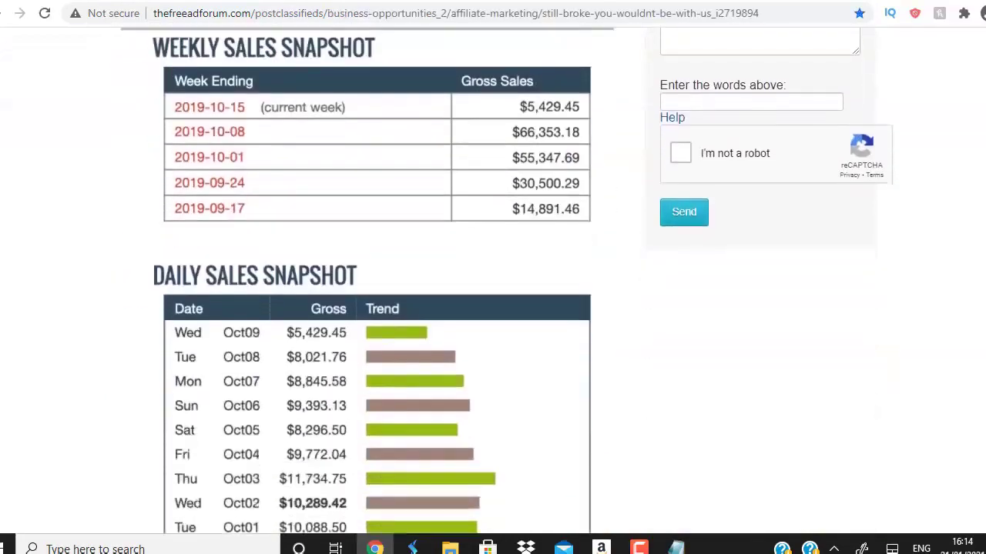
{"action": "scroll", "coordinate": [354, 282], "scroll_direction": "down", "scroll_amount": 4}
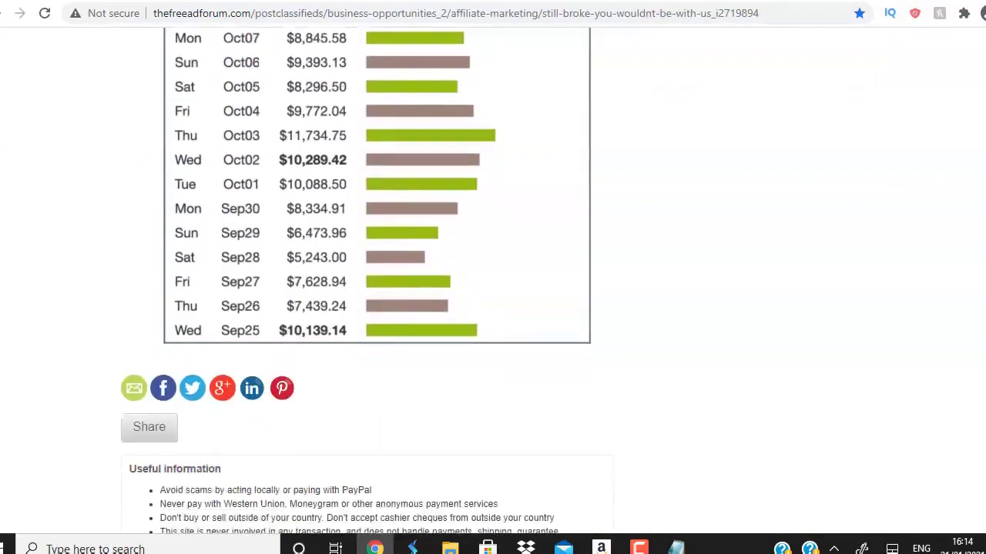
{"action": "scroll", "coordinate": [493, 282], "scroll_direction": "up", "scroll_amount": 5}
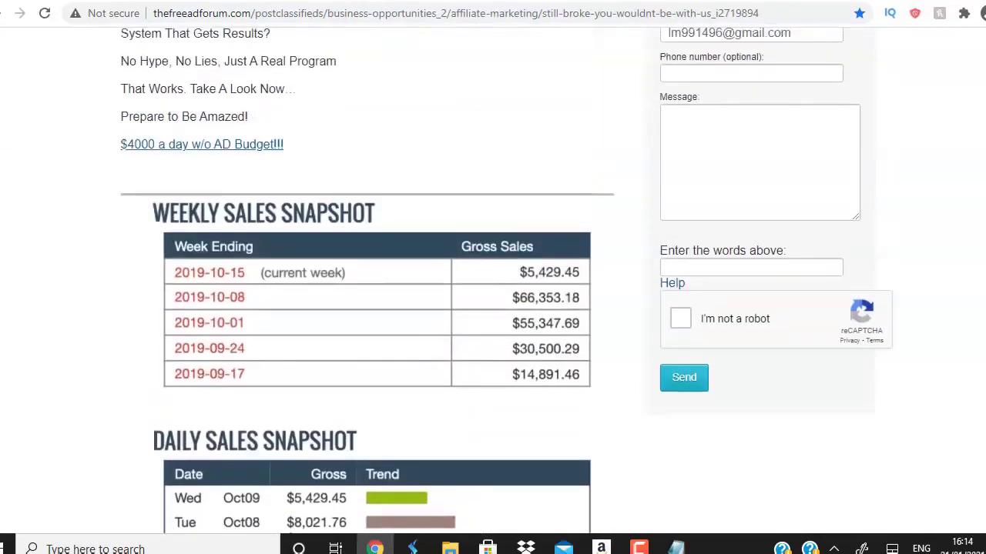
{"action": "scroll", "coordinate": [492, 281], "scroll_direction": "up", "scroll_amount": 10}
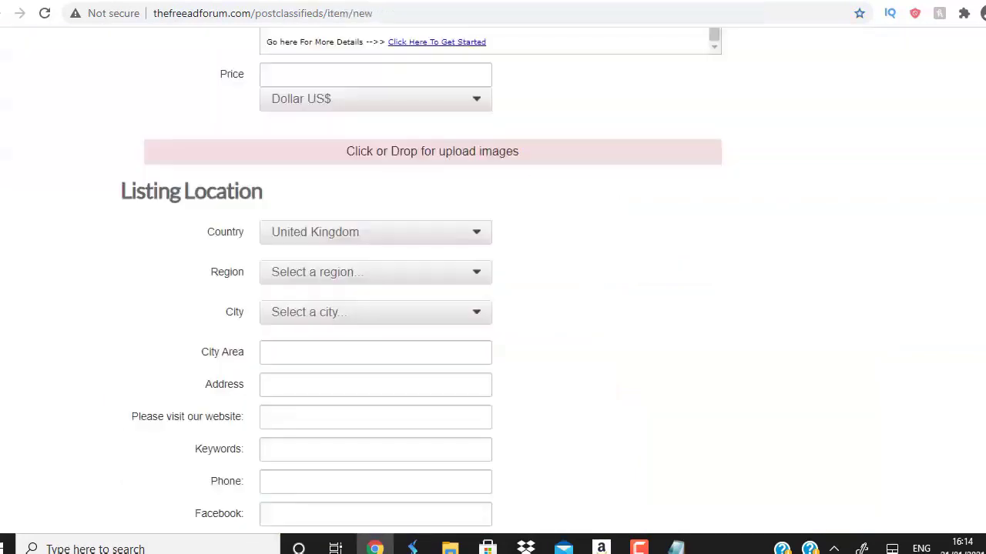
- Review the ad form from the description editor through the YouTube video field to the paid upgrade options
{"action": "scroll", "coordinate": [493, 282], "scroll_direction": "up", "scroll_amount": 6}
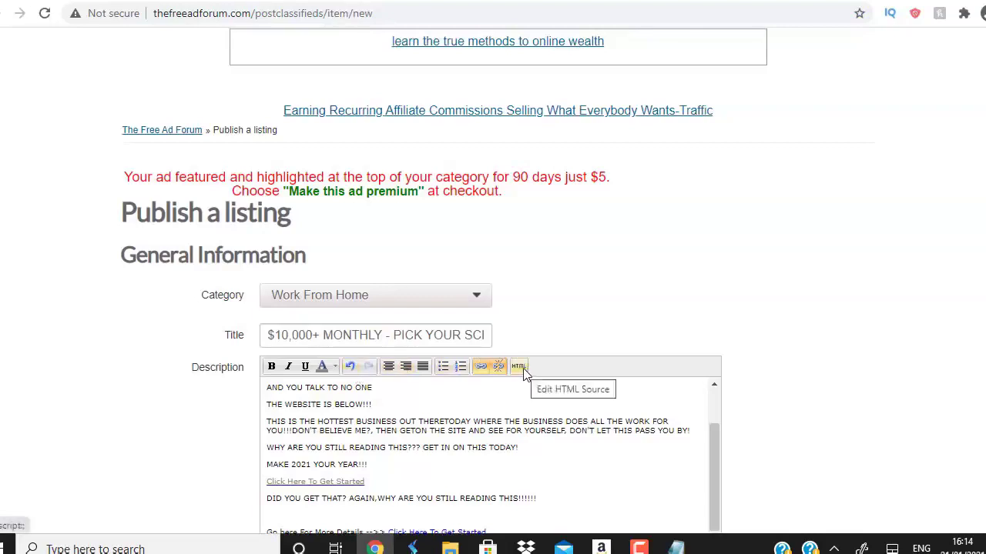
{"action": "scroll", "coordinate": [524, 373], "scroll_direction": "down", "scroll_amount": 4}
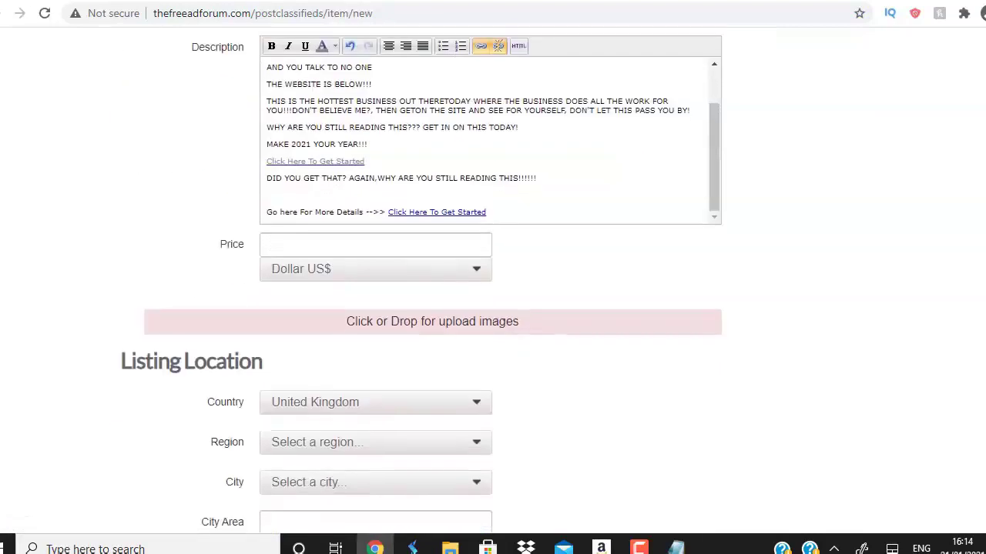
{"action": "scroll", "coordinate": [421, 282], "scroll_direction": "down", "scroll_amount": 6}
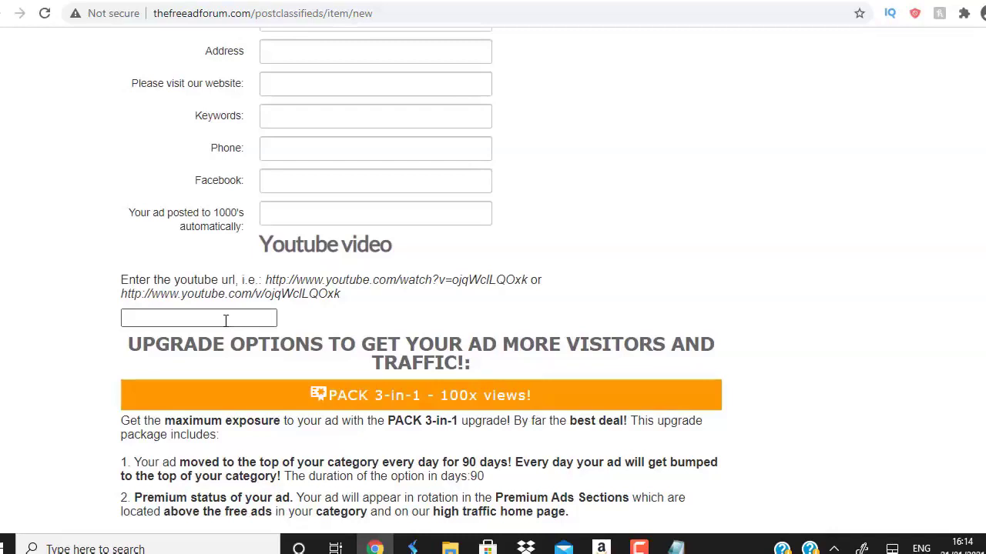
{"action": "scroll", "coordinate": [476, 180], "scroll_direction": "down", "scroll_amount": 3}
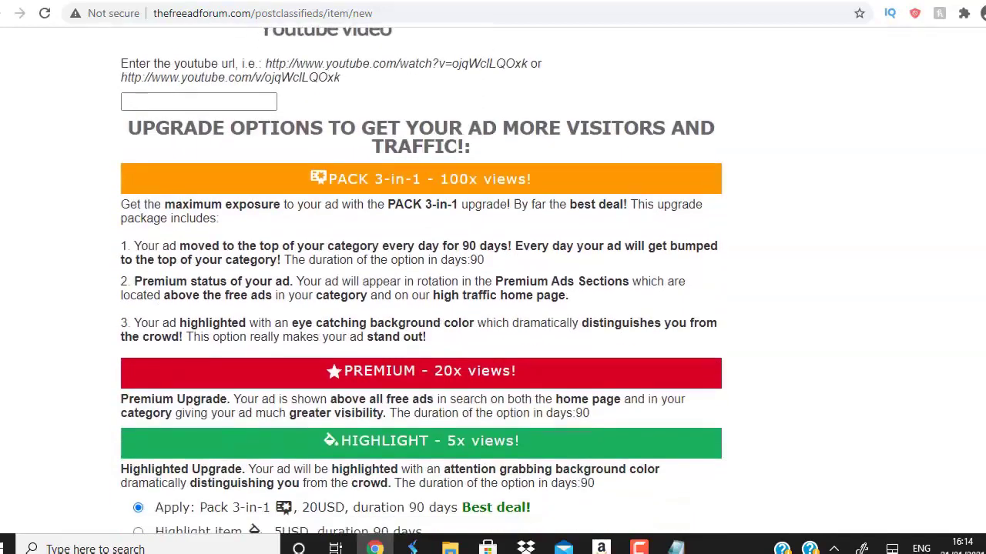
{"action": "scroll", "coordinate": [421, 281], "scroll_direction": "down", "scroll_amount": 1}
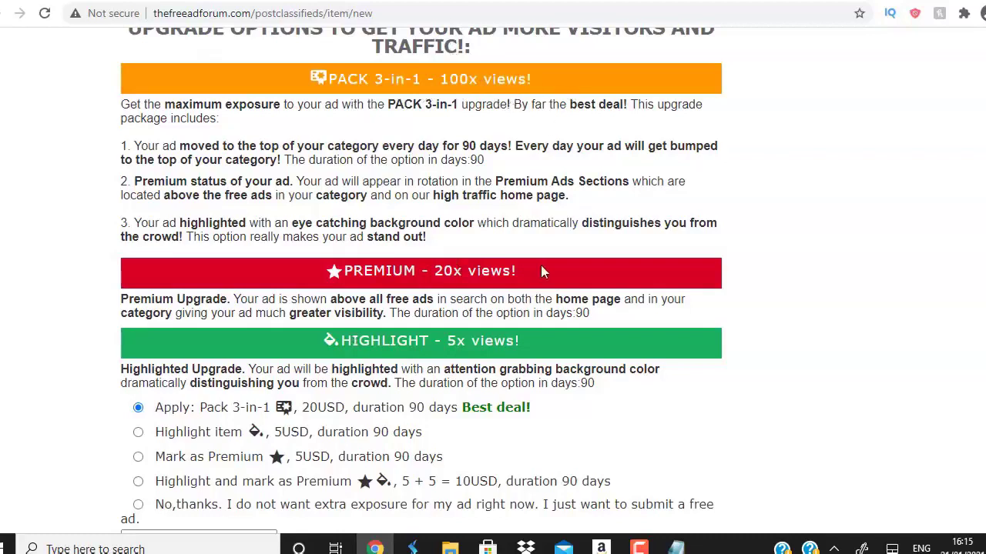
- Decline the extra exposure upgrades, choose to submit a free ad, and publish the listing
{"action": "scroll", "coordinate": [464, 337], "scroll_direction": "down", "scroll_amount": 3}
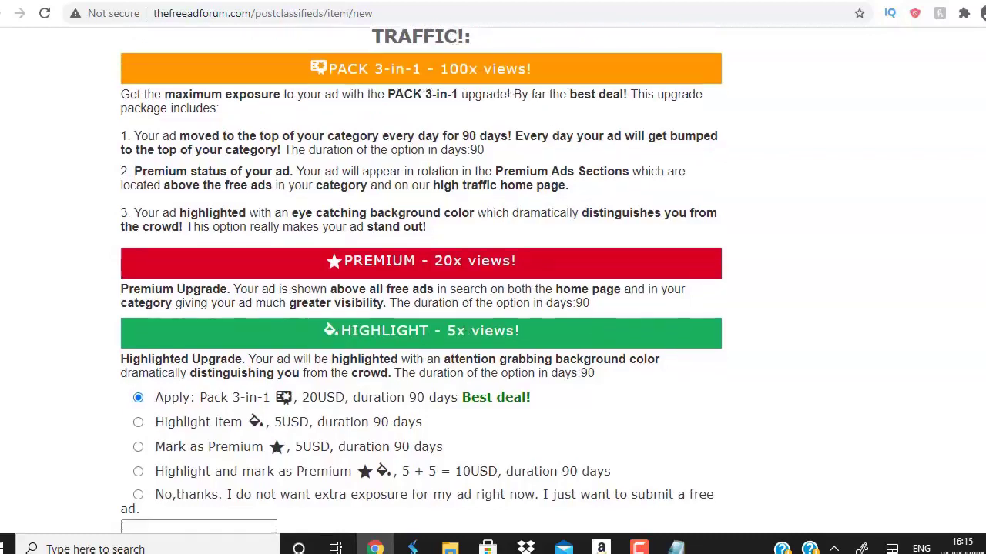
{"action": "left_click", "coordinate": [138, 362]}
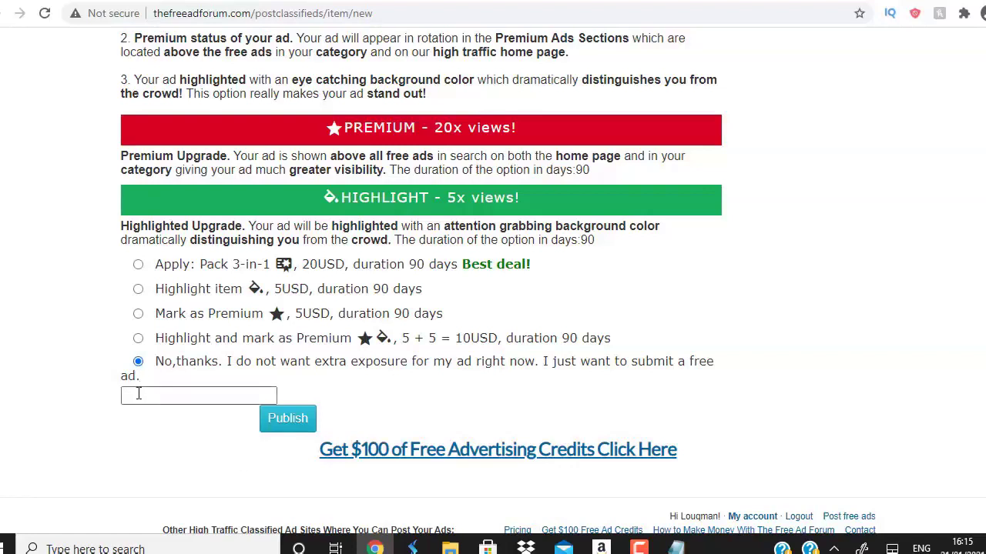
{"action": "left_click", "coordinate": [285, 423]}
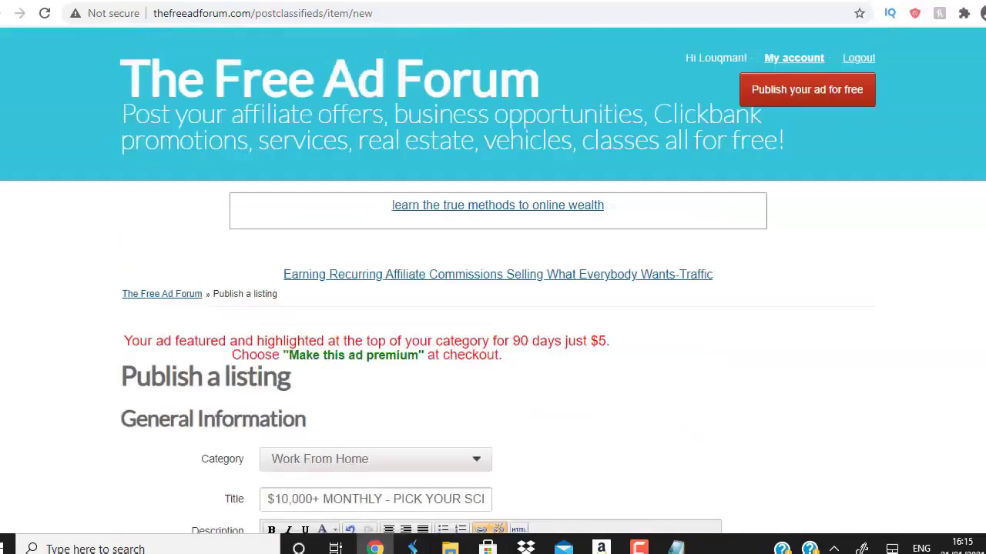
- Check the listing form again and open the ad's title for editing
{"action": "scroll", "coordinate": [492, 308], "scroll_direction": "down", "scroll_amount": 9}
{"action": "scroll", "coordinate": [493, 308], "scroll_direction": "up", "scroll_amount": 5}
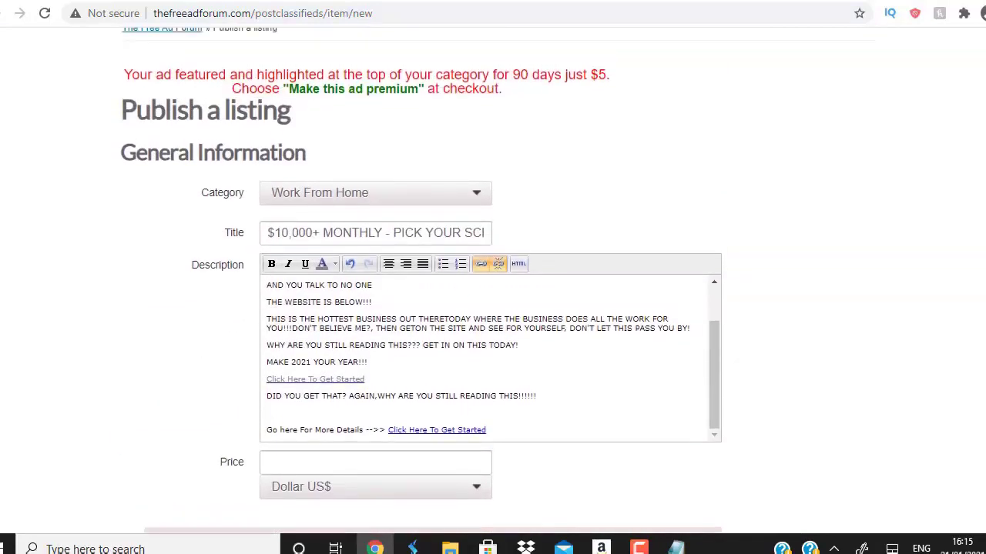
{"action": "left_click", "coordinate": [283, 239]}
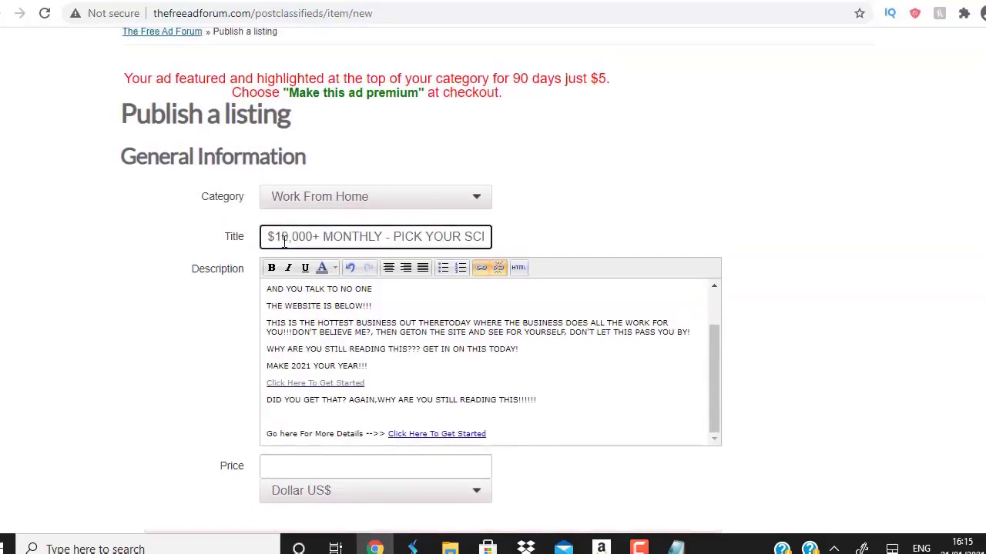